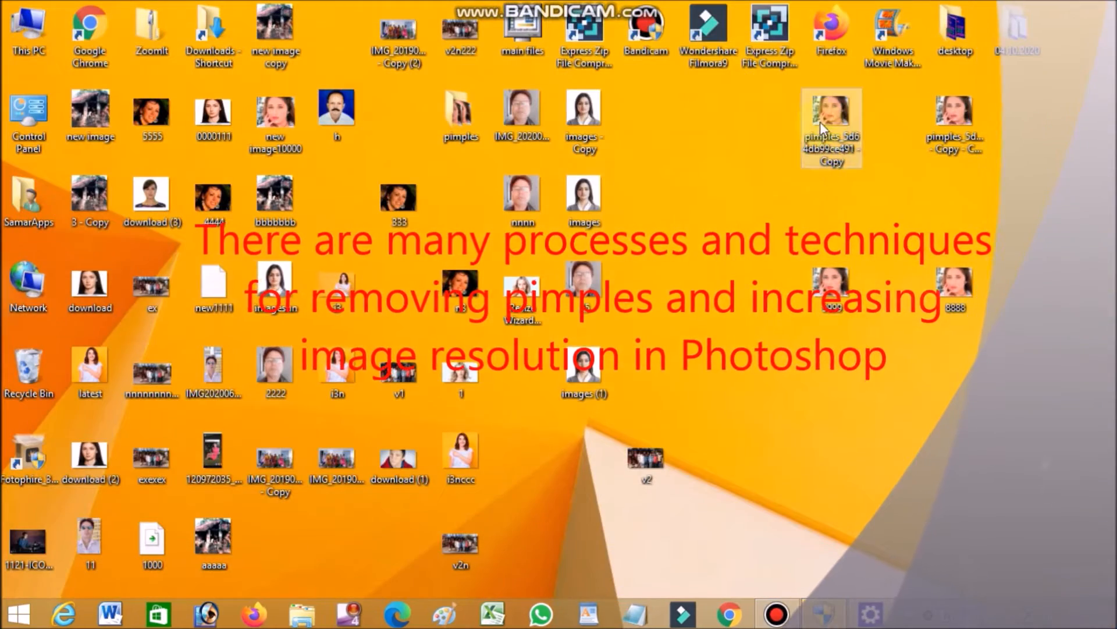
# Open the desktop photo pimples_5d64db99ce491 - Copy in Adobe Photoshop, accepting the preselected working RGB profile option.
pyautogui.rightClick(821, 121)
pyautogui.moveTo(870, 317)
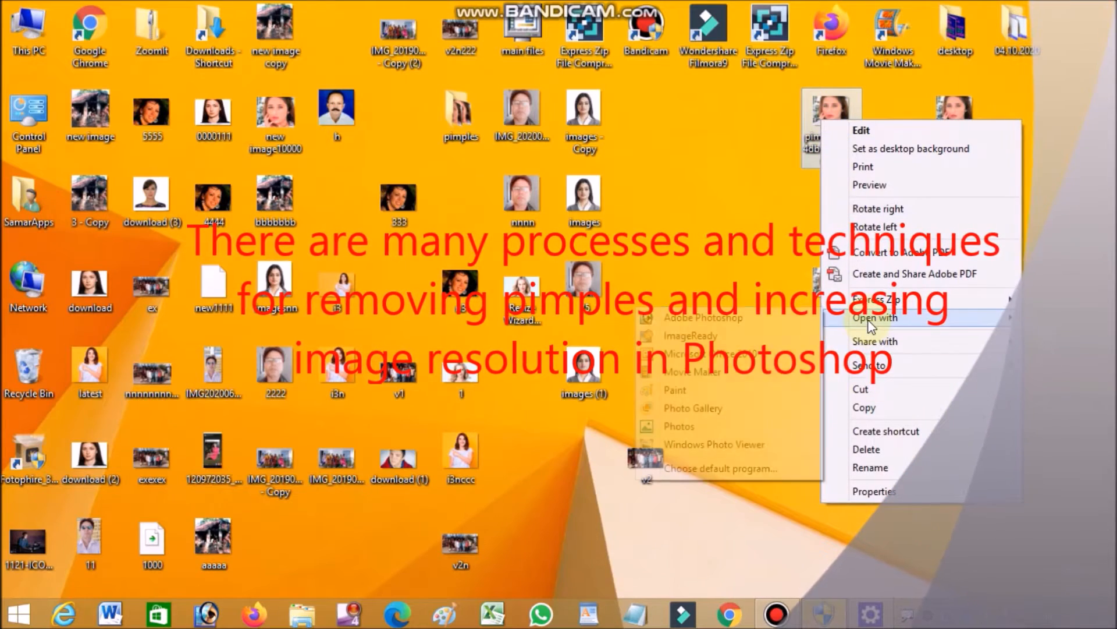
pyautogui.click(667, 316)
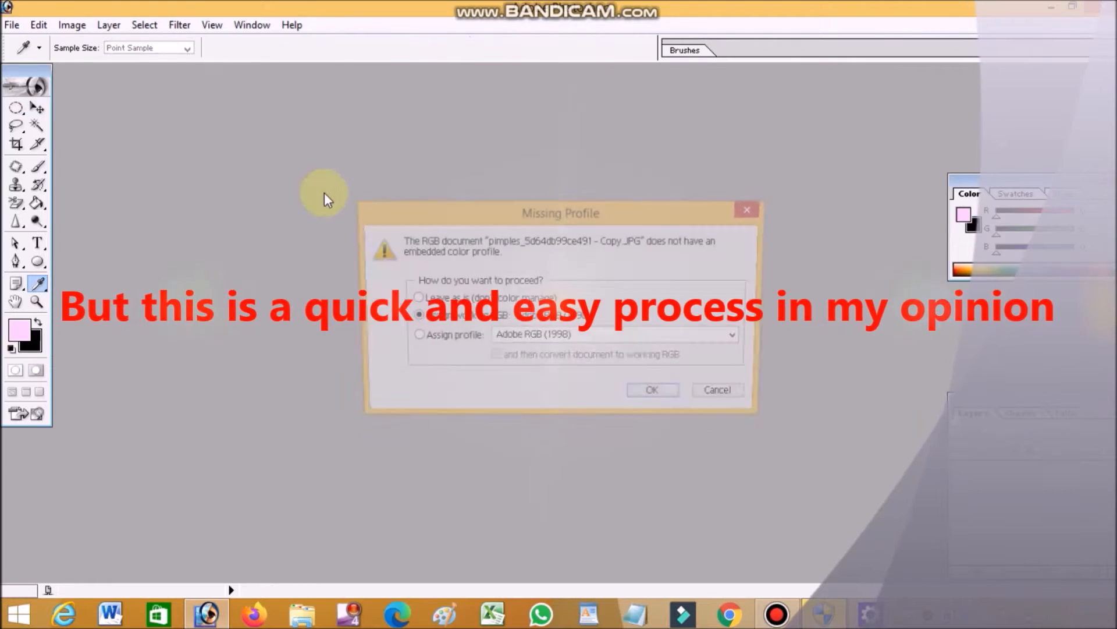
pyautogui.click(658, 397)
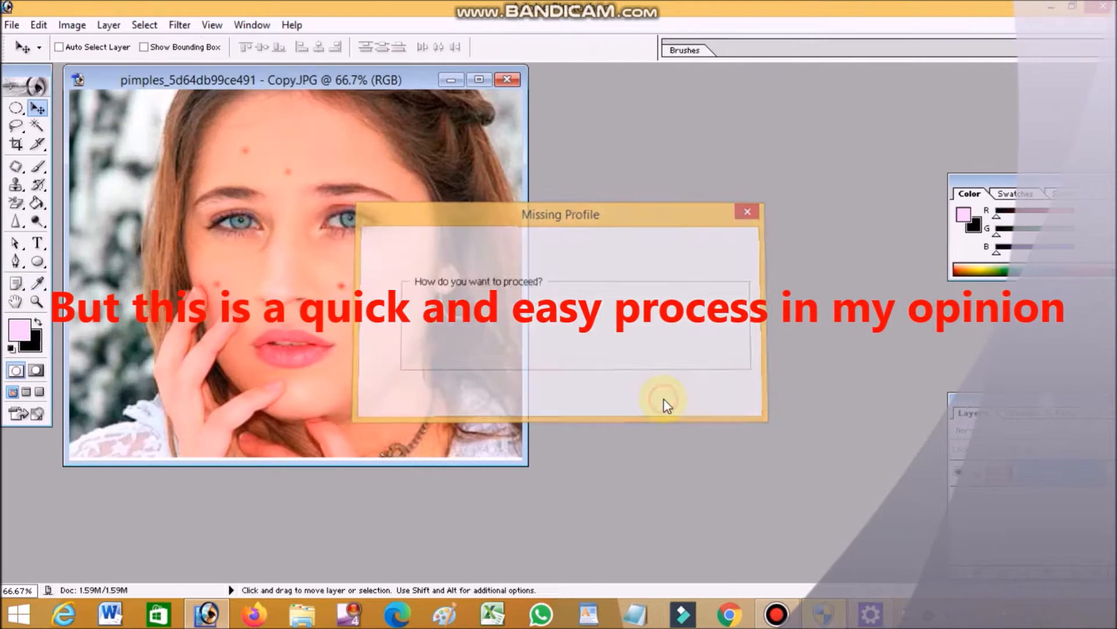
# Maximize the photo's document window and convert the Background into the regular layer Layer 0.
pyautogui.click(480, 81)
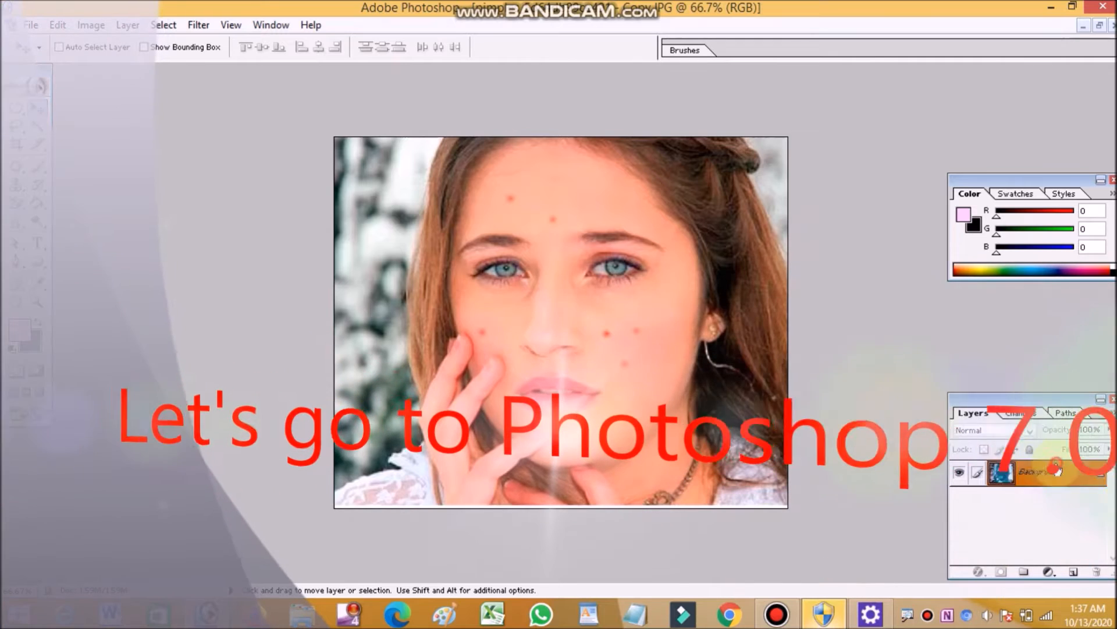
pyautogui.doubleClick(1001, 474)
pyautogui.click(672, 281)
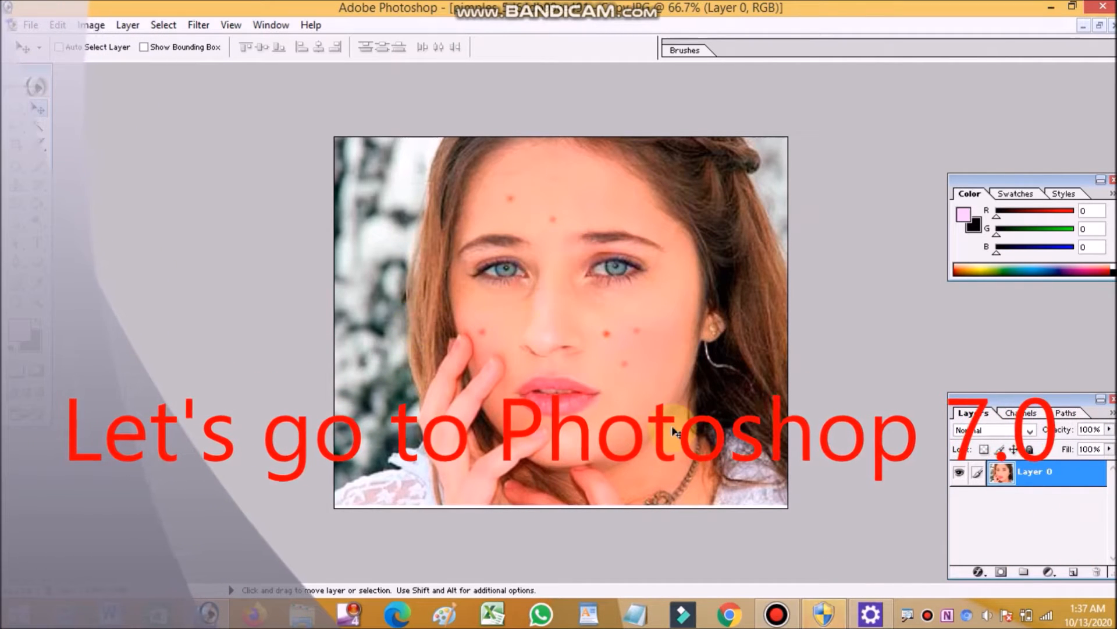
# Remove the two pimples on the forehead with the Patch tool, using clean forehead skin as the replacement.
pyautogui.hotkey('ctrl', '+')
pyautogui.hotkey('ctrl', '+')
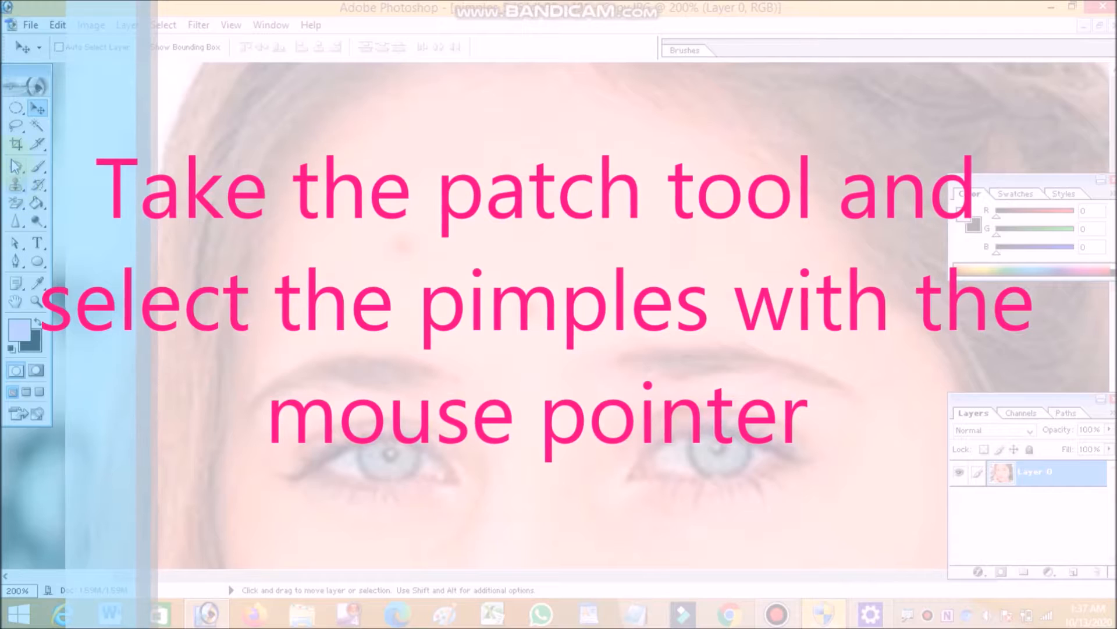
pyautogui.moveTo(17, 167); pyautogui.dragTo(73, 182)
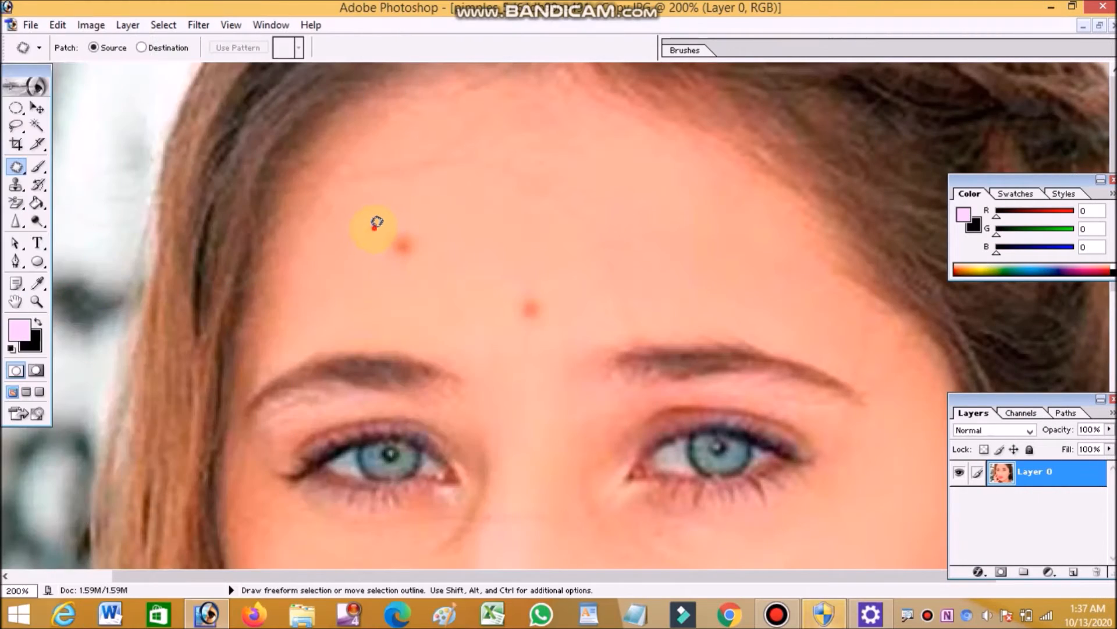
pyautogui.moveTo(377, 223)
pyautogui.mouseDown()
pyautogui.moveTo(394, 201)
pyautogui.moveTo(438, 231)
pyautogui.moveTo(434, 261)
pyautogui.moveTo(406, 267)
pyautogui.moveTo(384, 249)
pyautogui.moveTo(381, 213)
pyautogui.moveTo(441, 231)
pyautogui.moveTo(617, 226)
pyautogui.moveTo(570, 223)
pyautogui.mouseUp()
pyautogui.moveTo(499, 282)
pyautogui.mouseDown()
pyautogui.moveTo(540, 257)
pyautogui.moveTo(568, 302)
pyautogui.moveTo(541, 335)
pyautogui.moveTo(496, 288)
pyautogui.moveTo(501, 270)
pyautogui.moveTo(529, 280)
pyautogui.moveTo(527, 221)
pyautogui.mouseUp()
# Patch the two upper pimples on the cheek nearest the earring with clean skin from the same cheek.
pyautogui.scroll(-5, 646, 286)
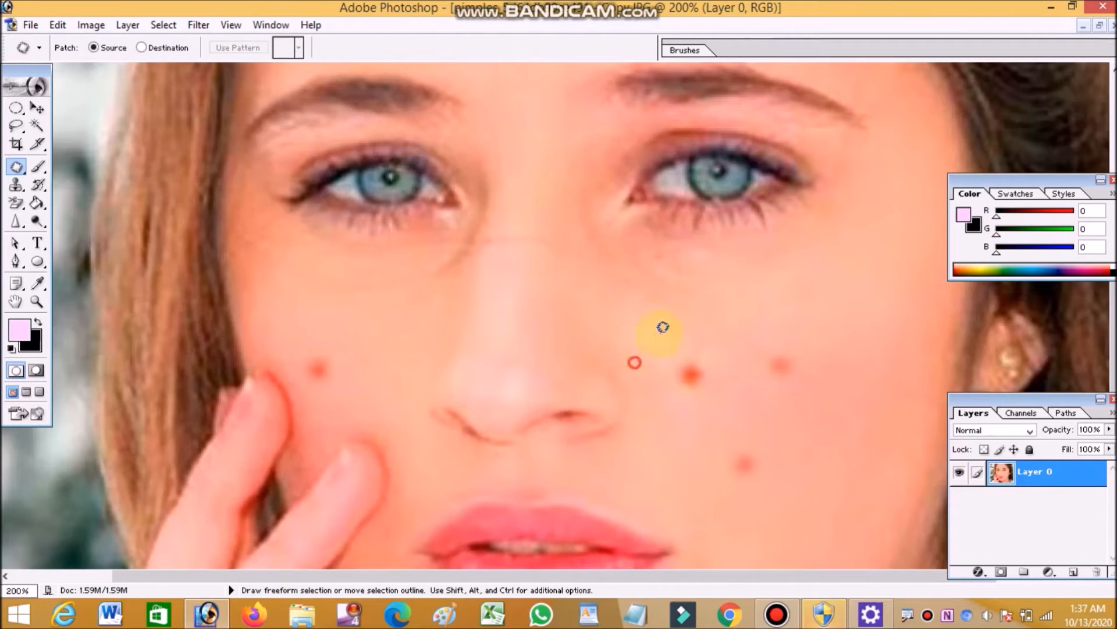
pyautogui.moveTo(640, 348); pyautogui.dragTo(639, 354)
pyautogui.moveTo(850, 285); pyautogui.dragTo(851, 277)
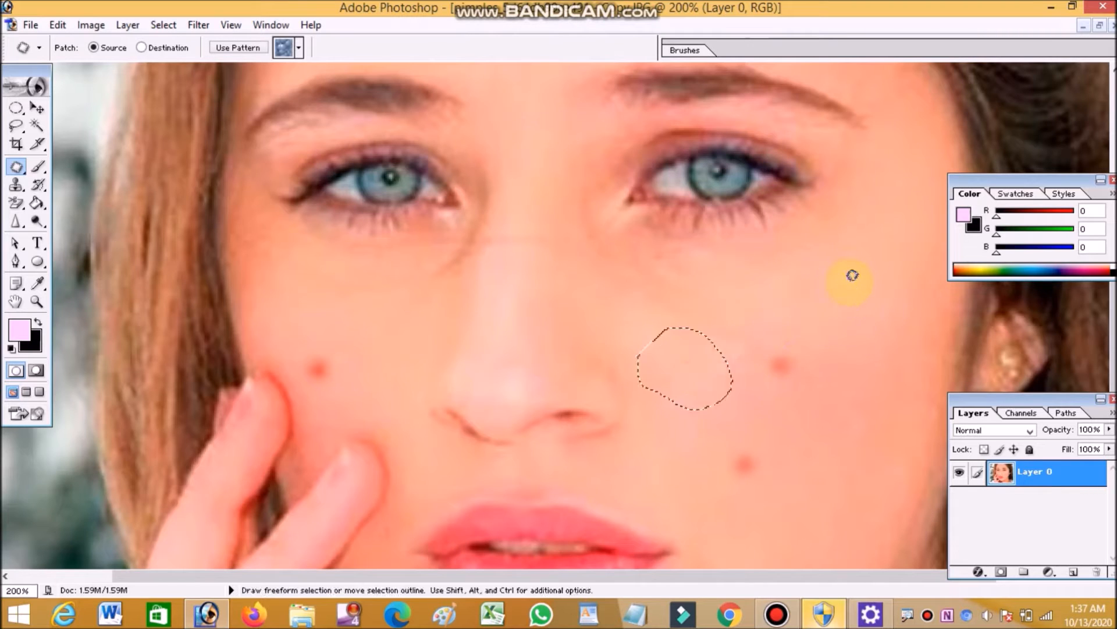
pyautogui.click(861, 339)
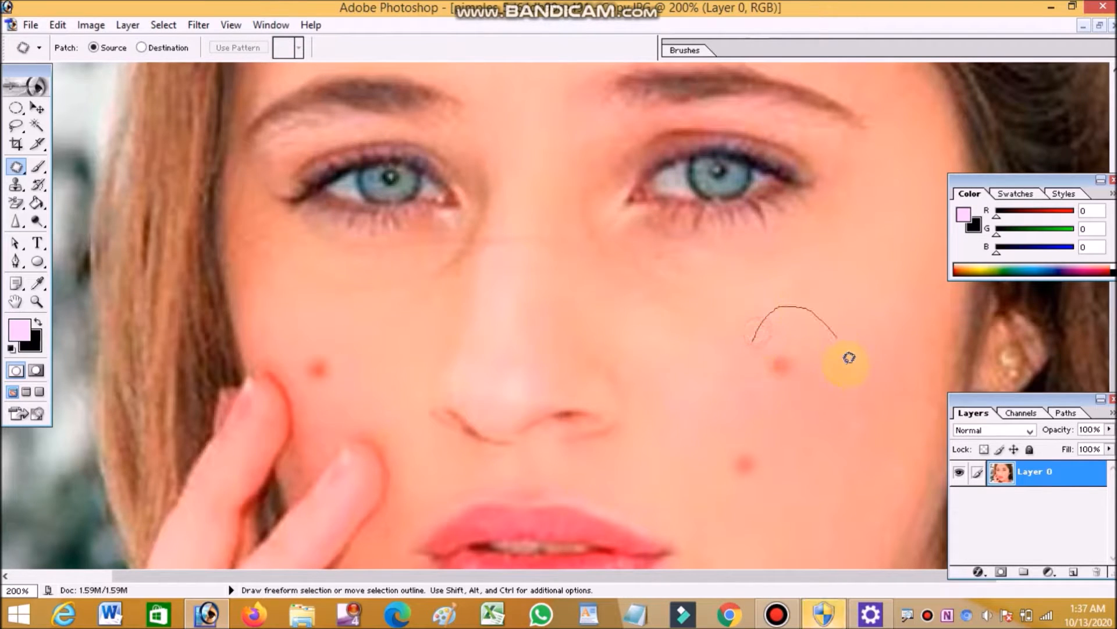
pyautogui.moveTo(757, 335); pyautogui.dragTo(759, 331)
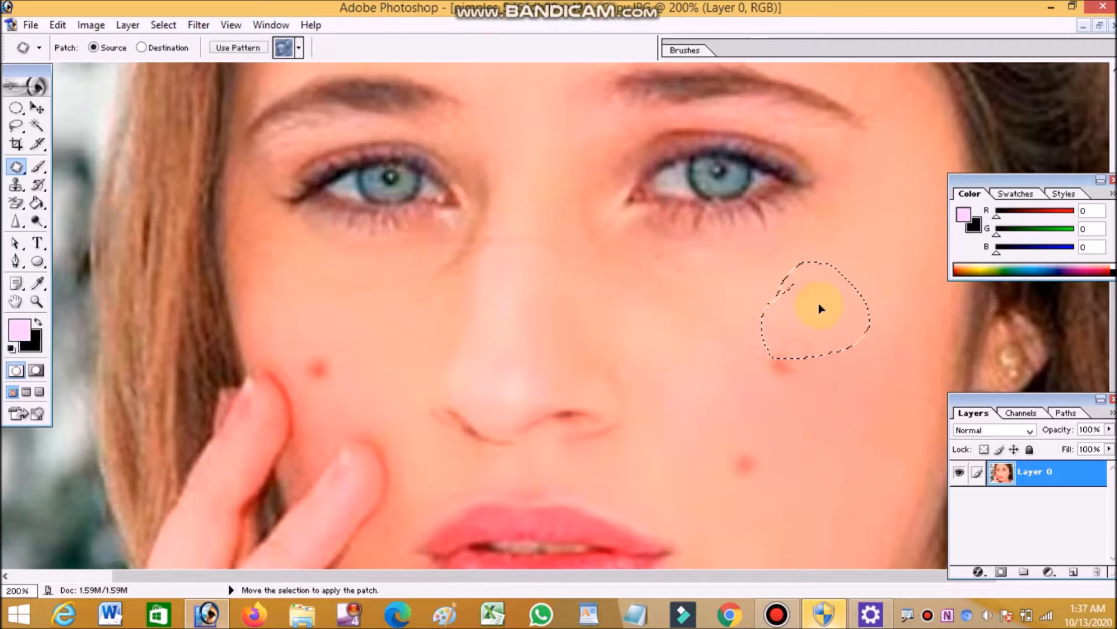
pyautogui.moveTo(839, 297); pyautogui.dragTo(837, 289)
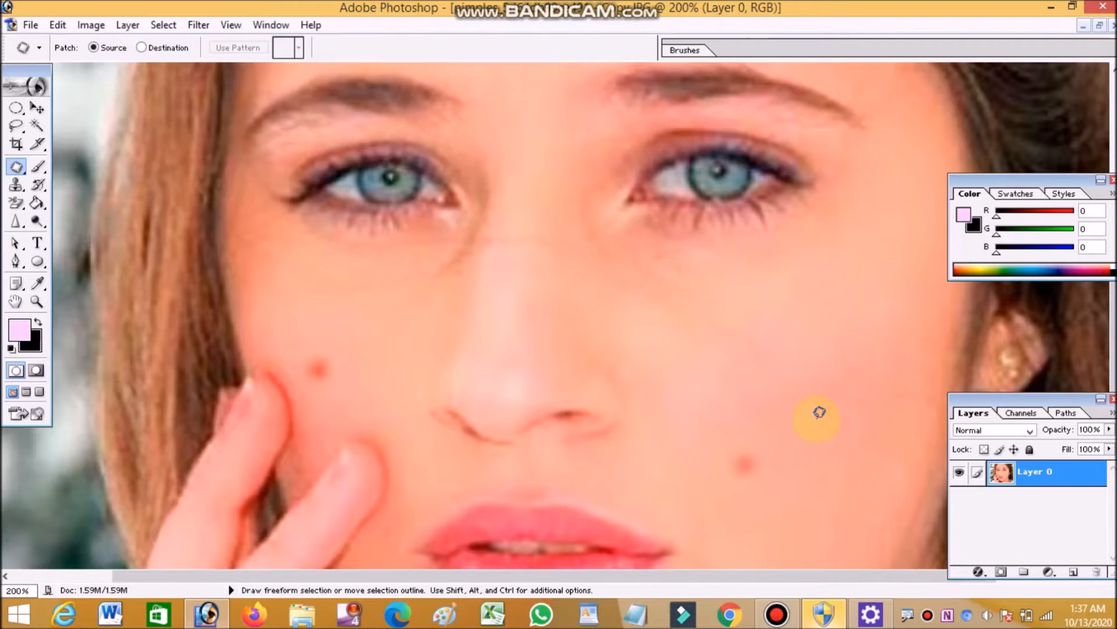
# Patch the remaining lower pimple on that cheek and the pimple above the fingers on the other cheek with clean skin.
pyautogui.scroll(-3, 817, 407)
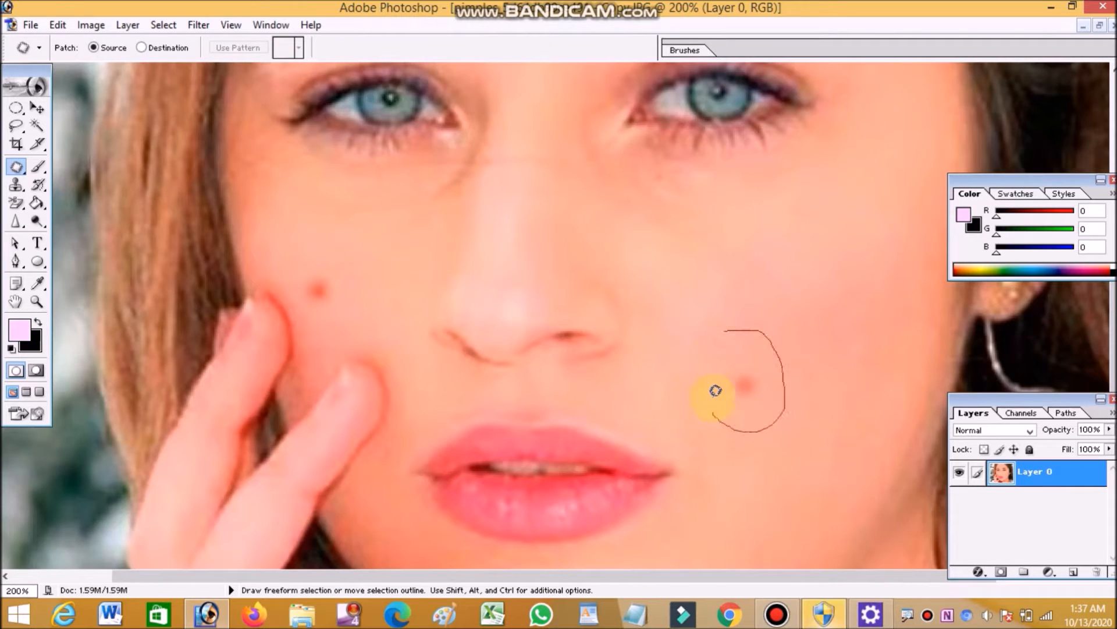
pyautogui.moveTo(733, 327); pyautogui.dragTo(728, 332)
pyautogui.moveTo(795, 247); pyautogui.dragTo(797, 249)
pyautogui.click(840, 341)
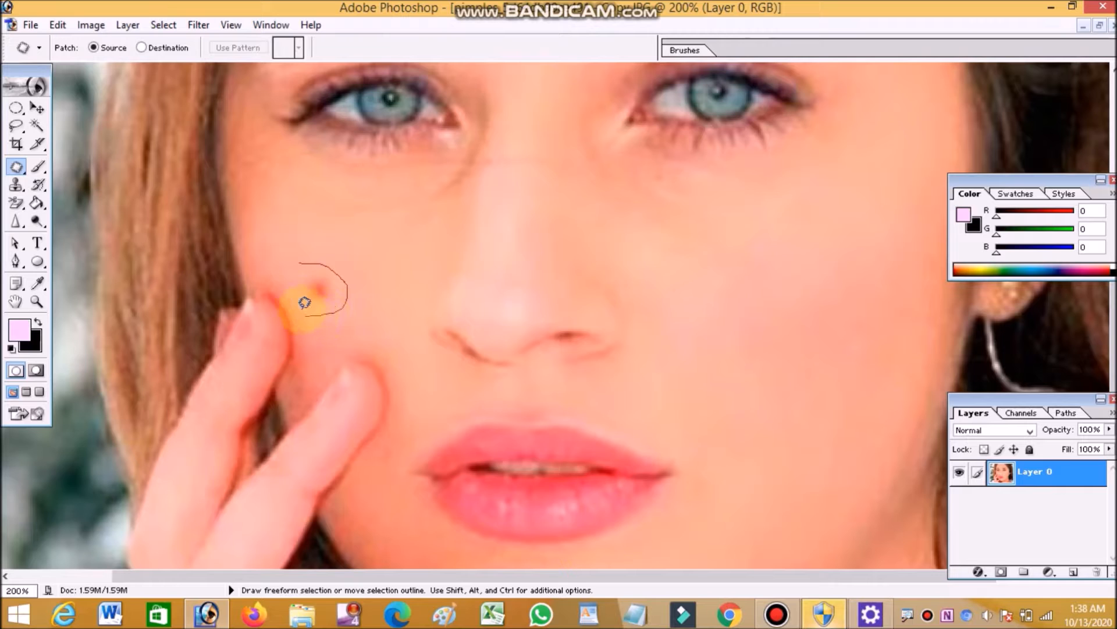
pyautogui.moveTo(303, 262); pyautogui.dragTo(303, 264)
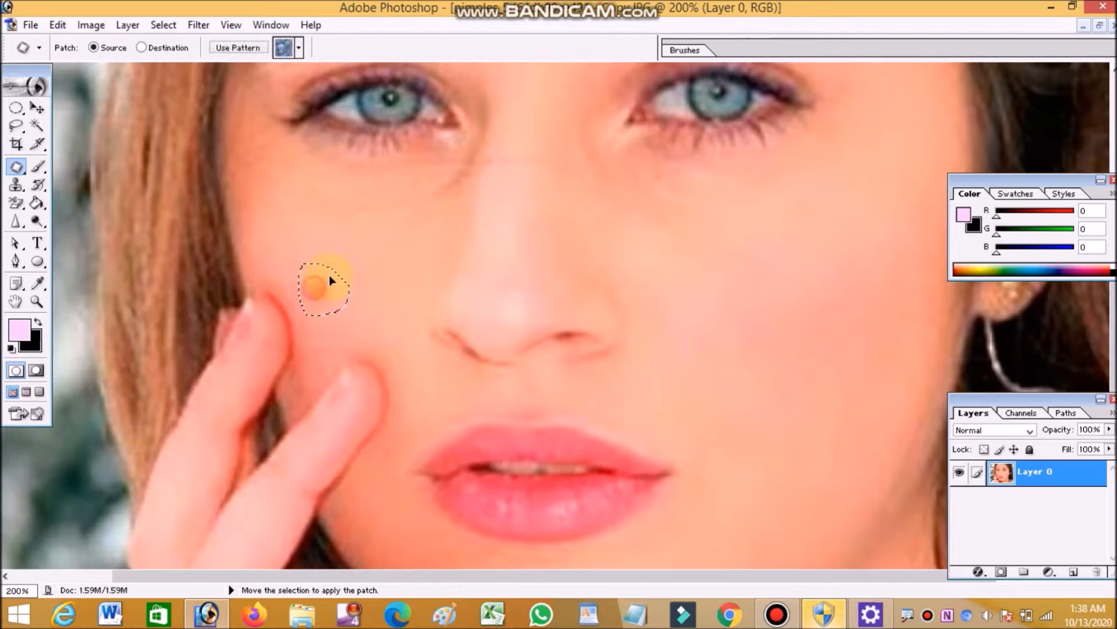
pyautogui.moveTo(371, 259); pyautogui.dragTo(372, 247)
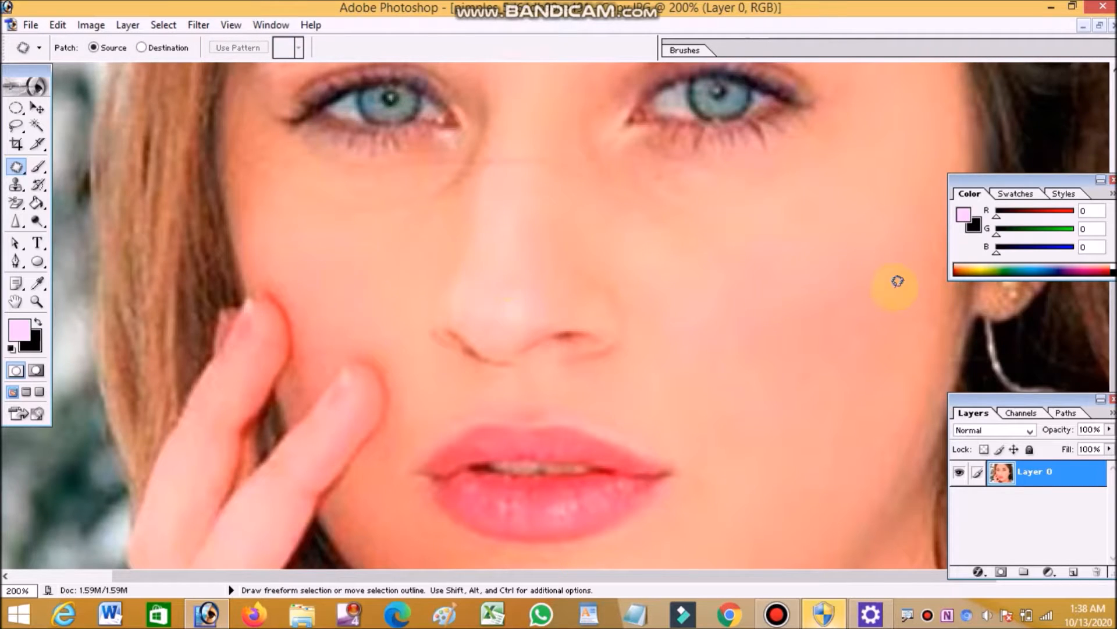
# Examine the retouched lower face and the whole photo for remaining blemishes.
pyautogui.scroll(-5, 780, 407)
pyautogui.scroll(4, 780, 411)
pyautogui.scroll(8, 780, 411)
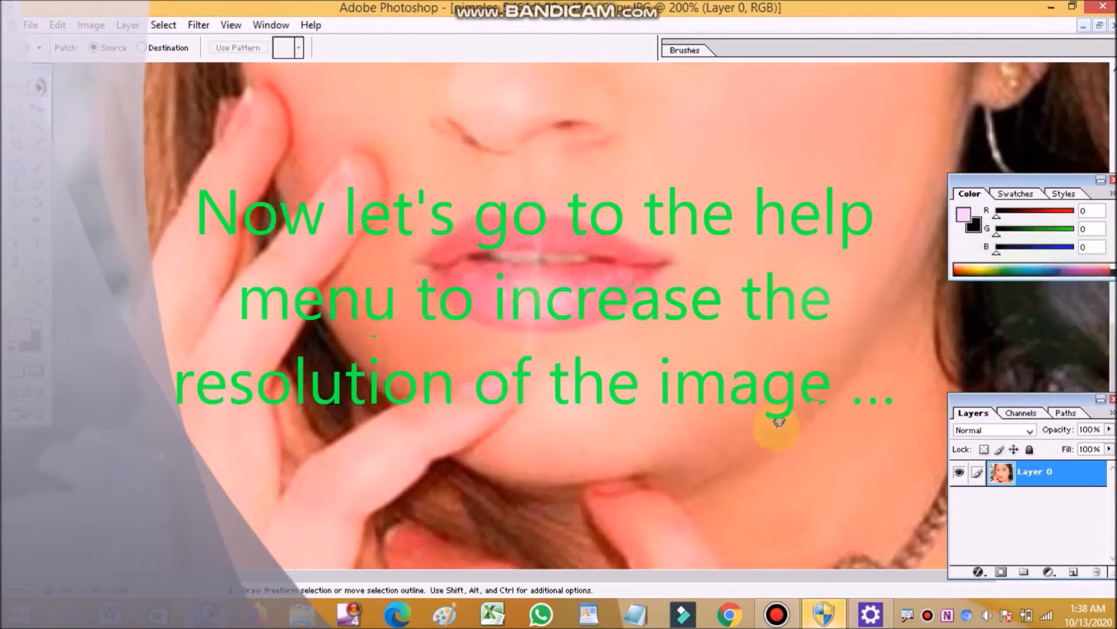
pyautogui.scroll(-4, 779, 424)
pyautogui.scroll(5, 780, 424)
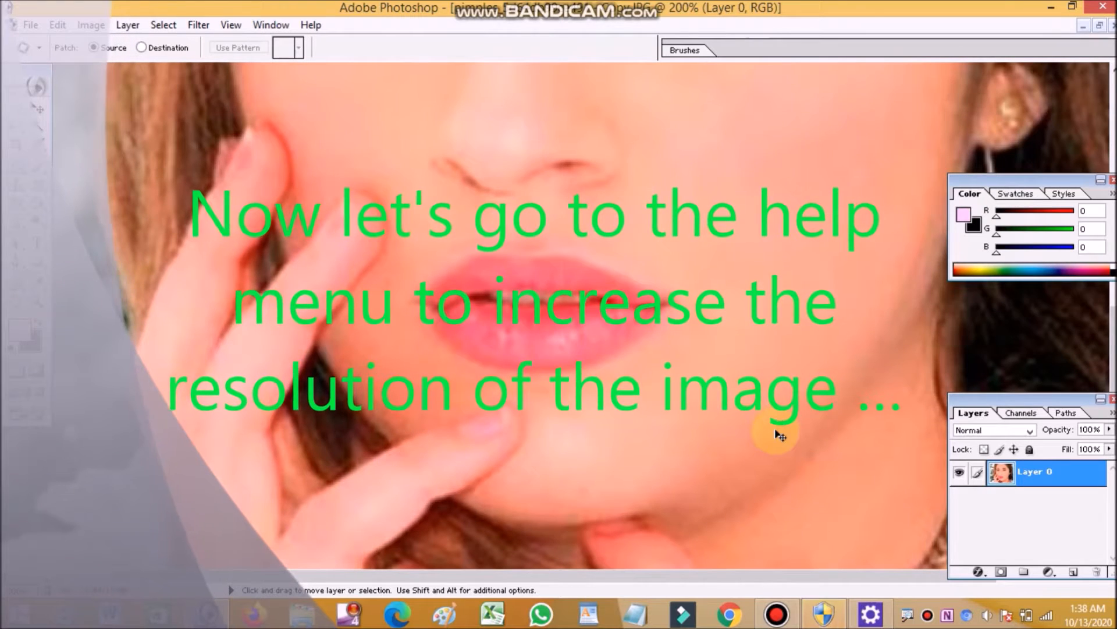
pyautogui.hotkey('ctrl', '-')
pyautogui.hotkey('ctrl', '-')
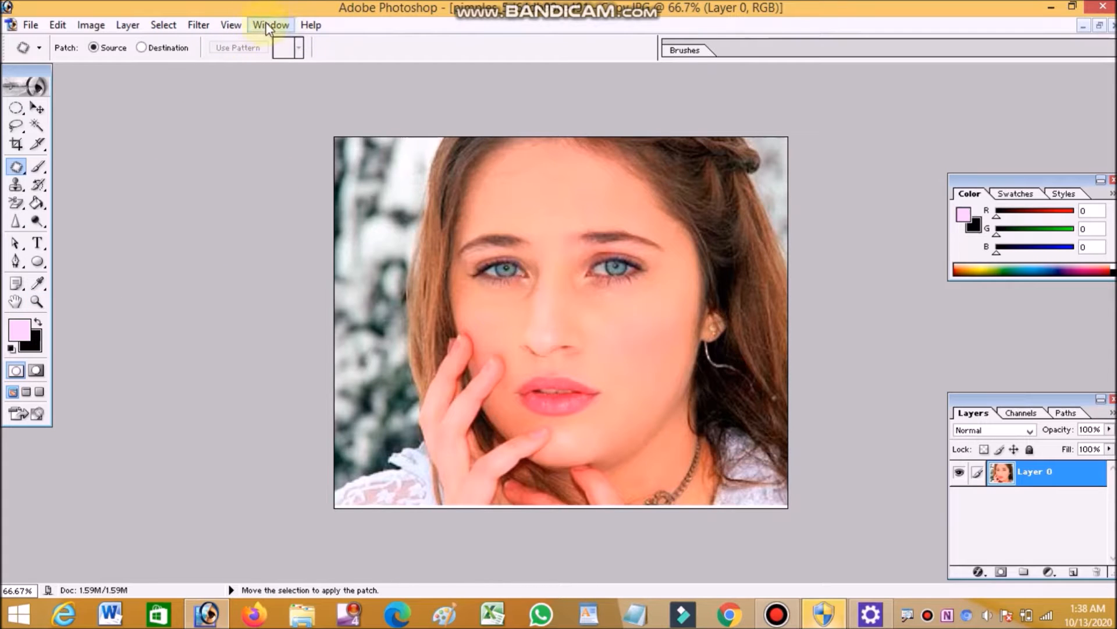
pyautogui.click(311, 25)
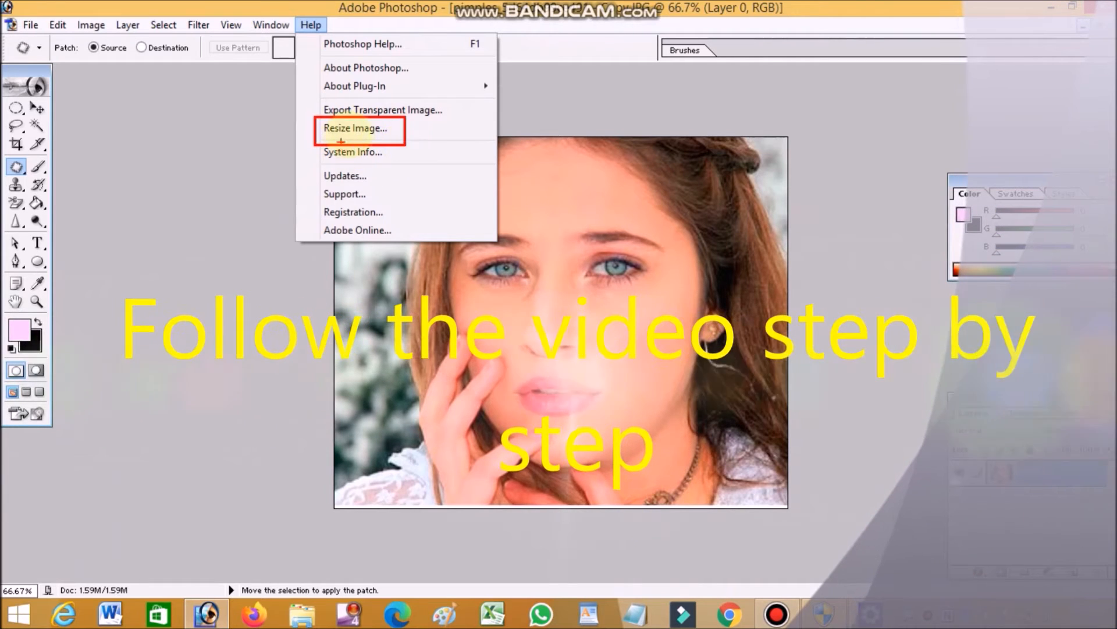
pyautogui.click(373, 110)
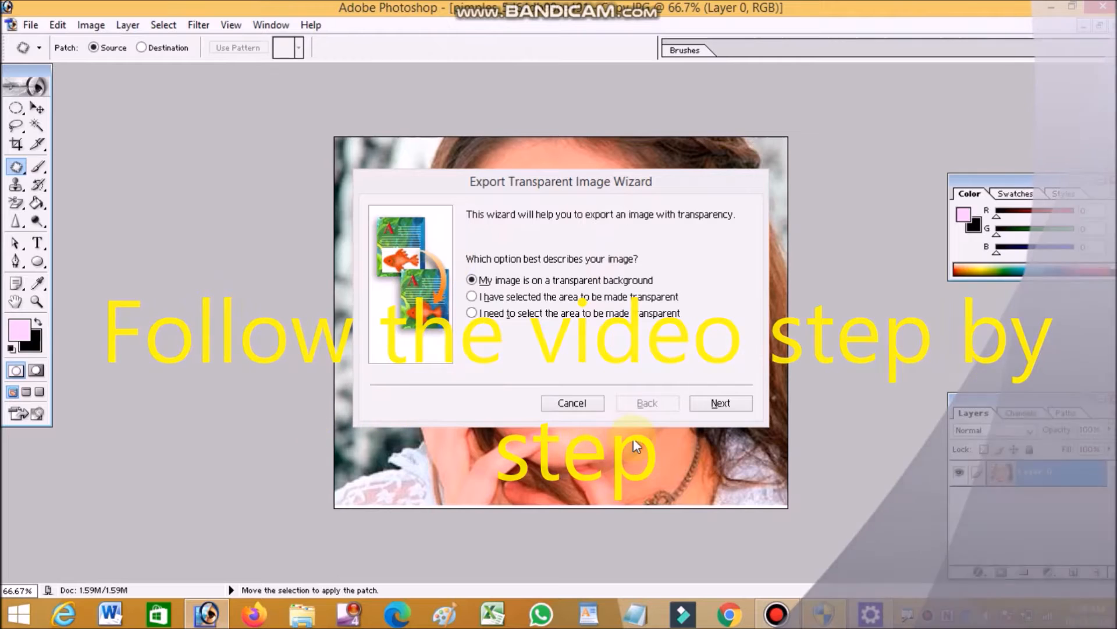
pyautogui.click(573, 404)
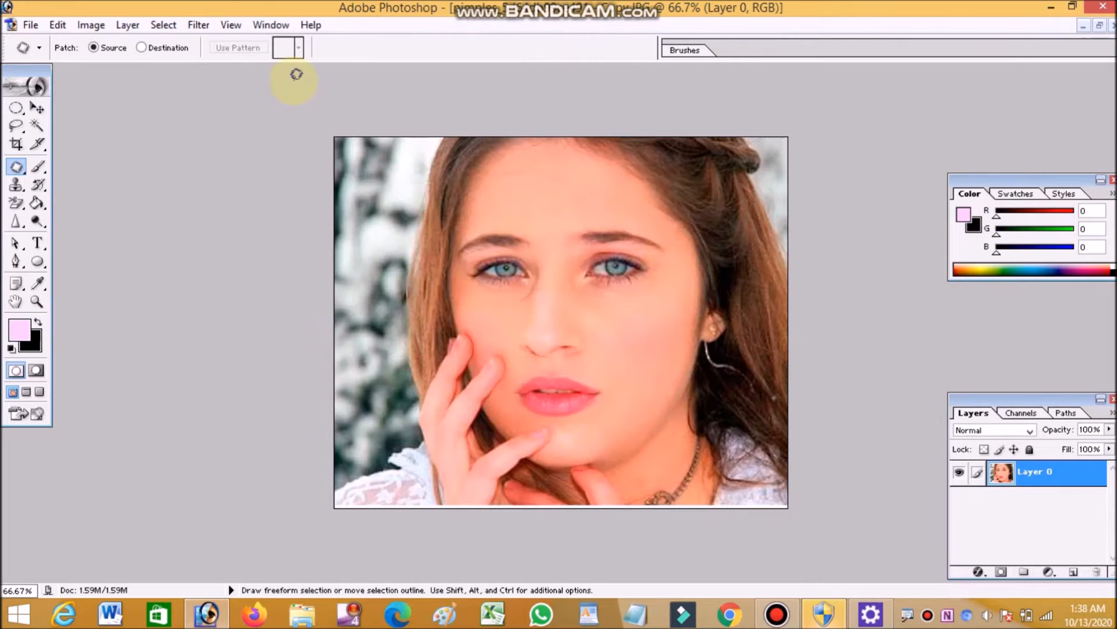
# Run the Resize Image wizard for Print, keep the proposed image dimensions, and set a custom halftone screen of 300 LPI.
pyautogui.click(312, 26)
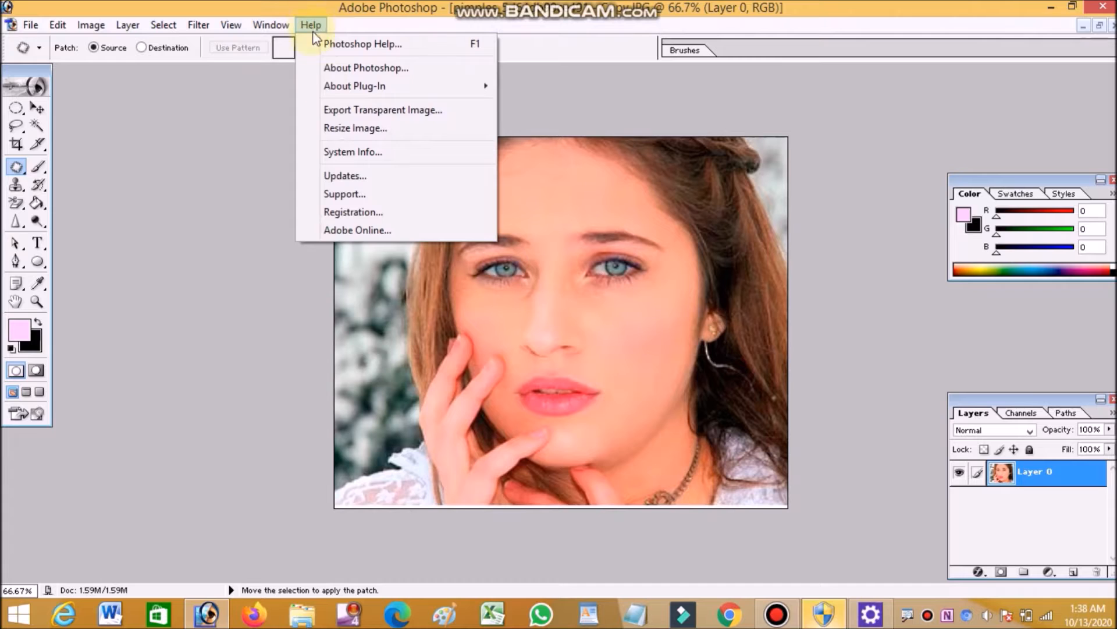
pyautogui.click(335, 129)
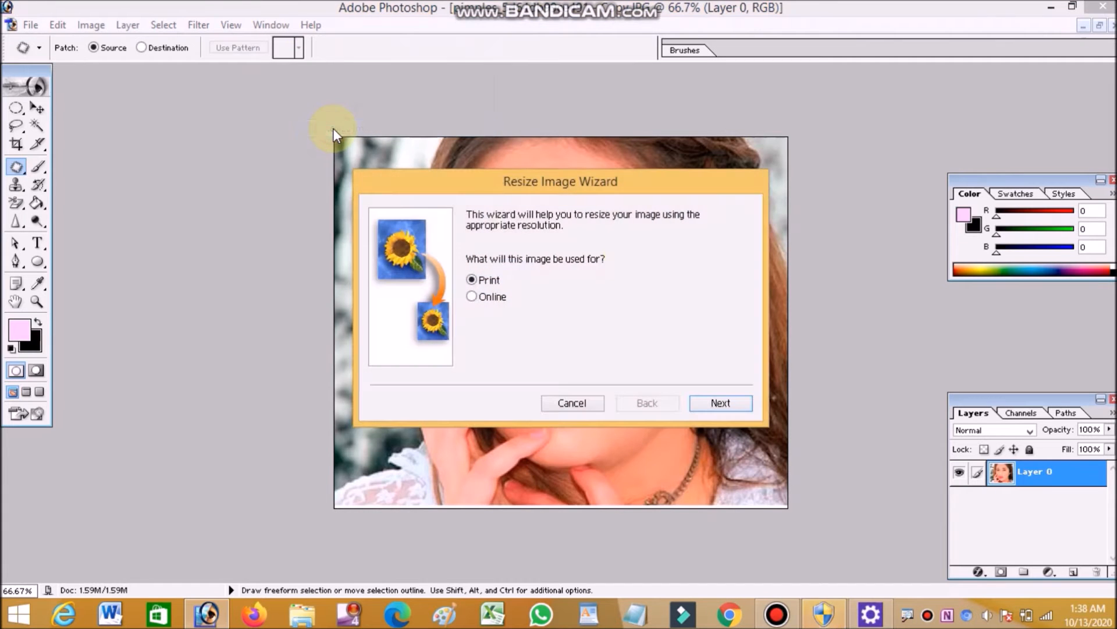
pyautogui.click(720, 403)
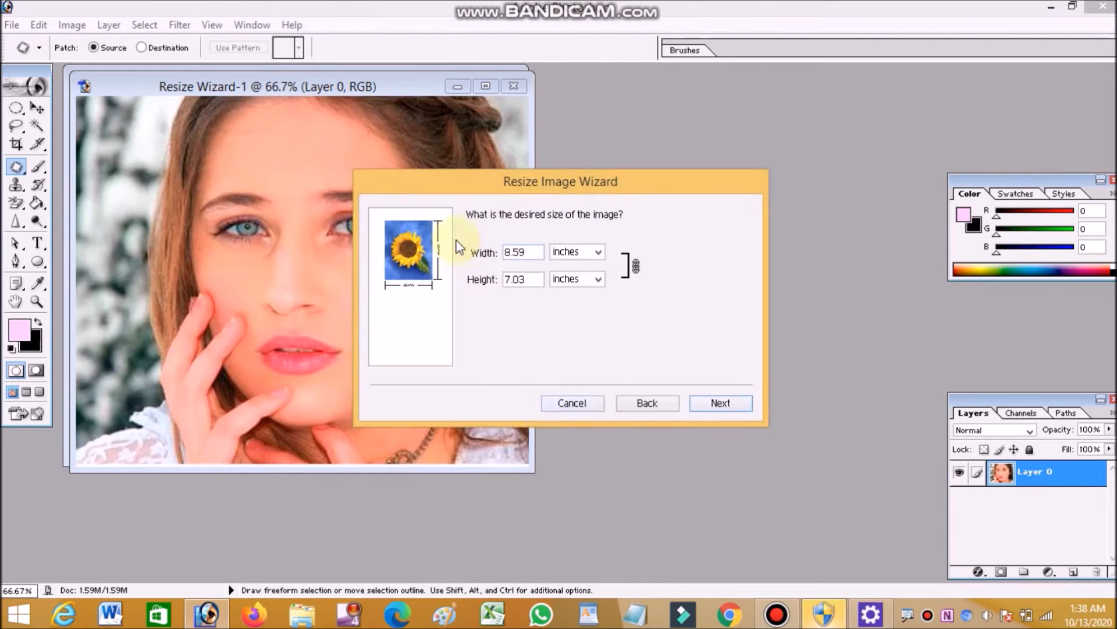
pyautogui.click(716, 407)
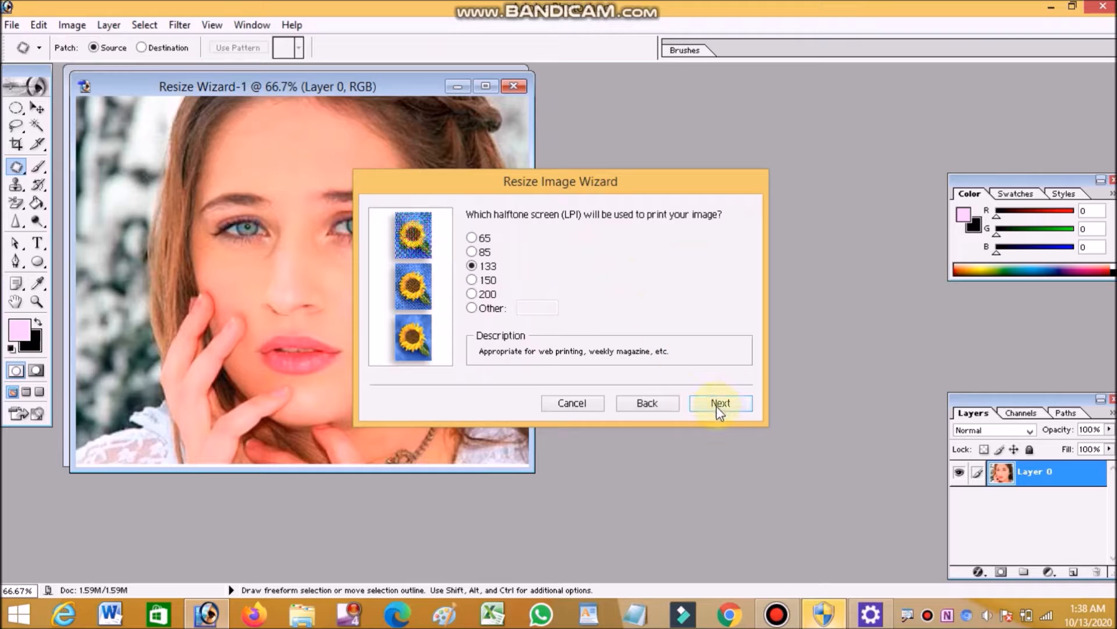
pyautogui.click(471, 309)
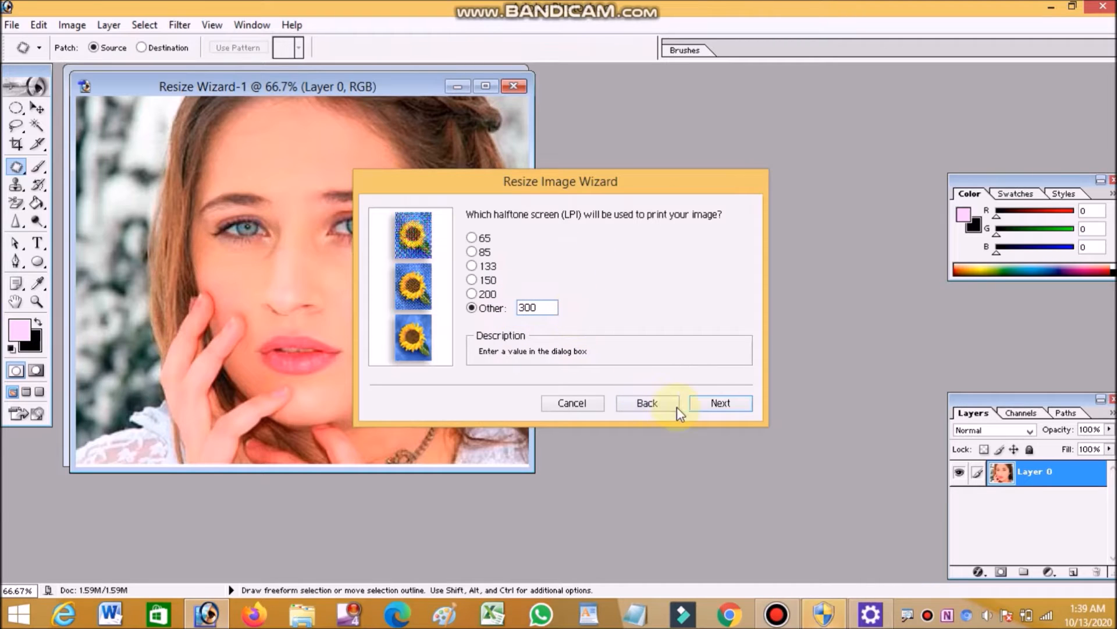
pyautogui.click(713, 403)
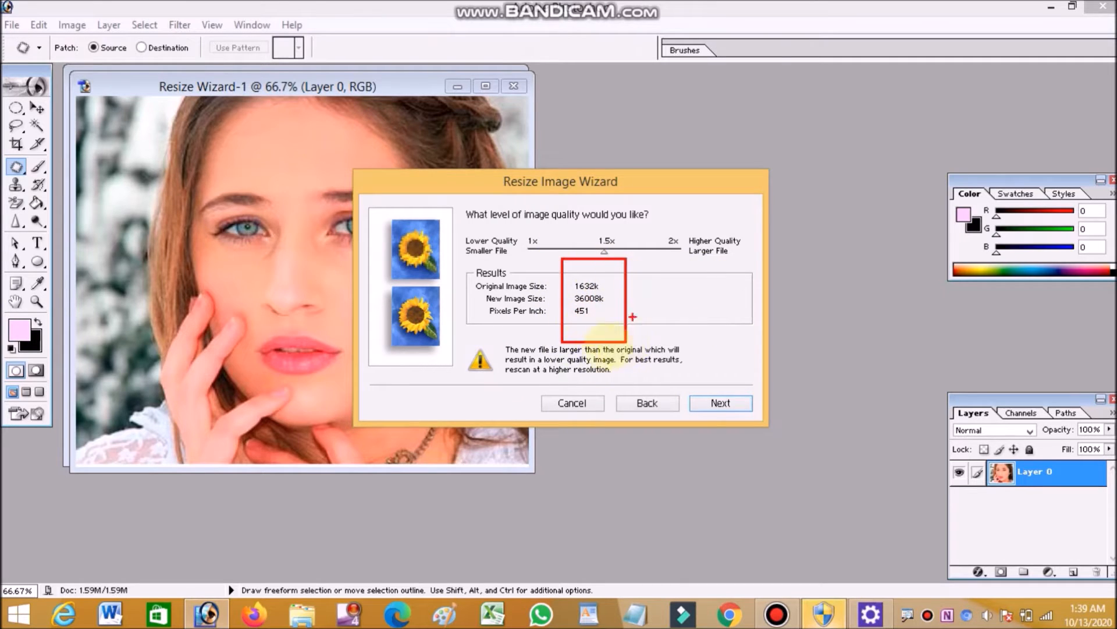
# Raise the image quality to nearly 2x, giving 564 pixels per inch, and finish the Resize Image wizard.
pyautogui.press('Escape')
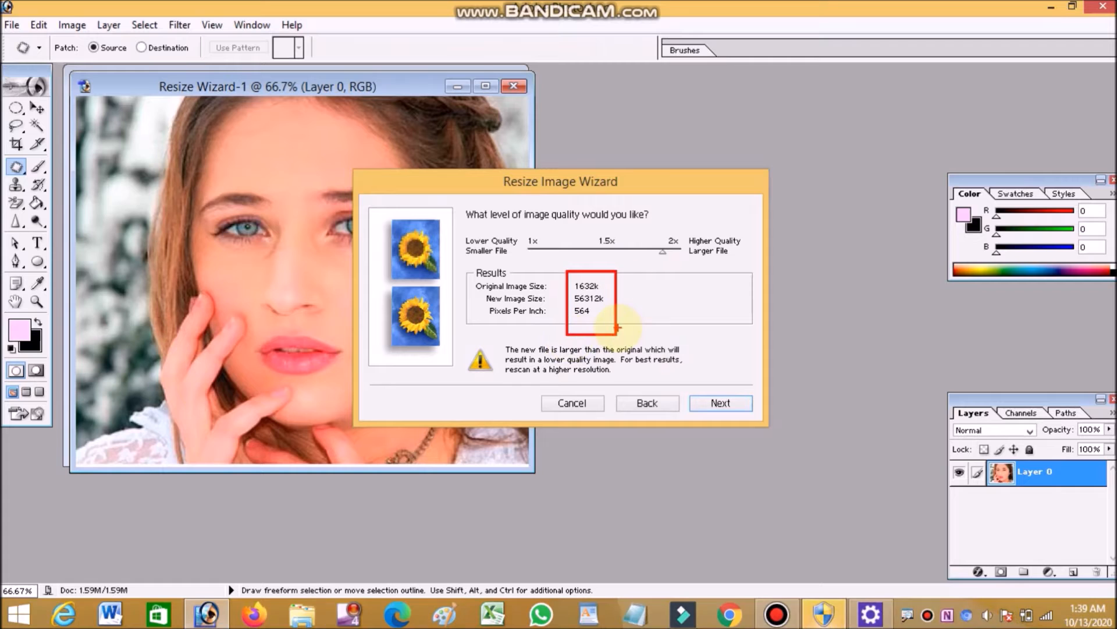
pyautogui.click(715, 405)
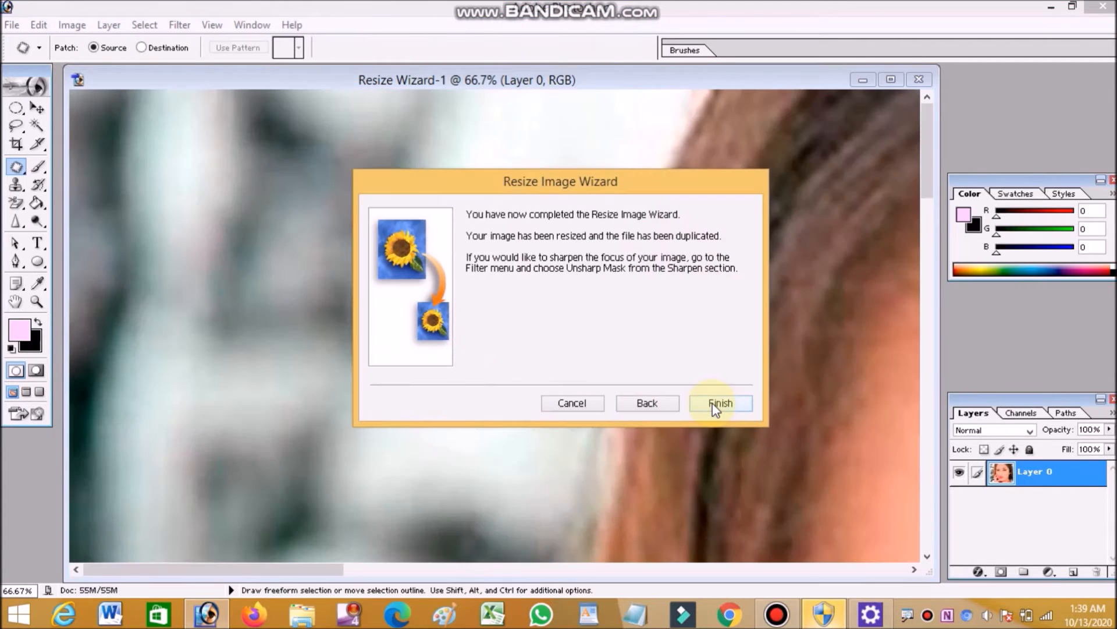
pyautogui.click(720, 403)
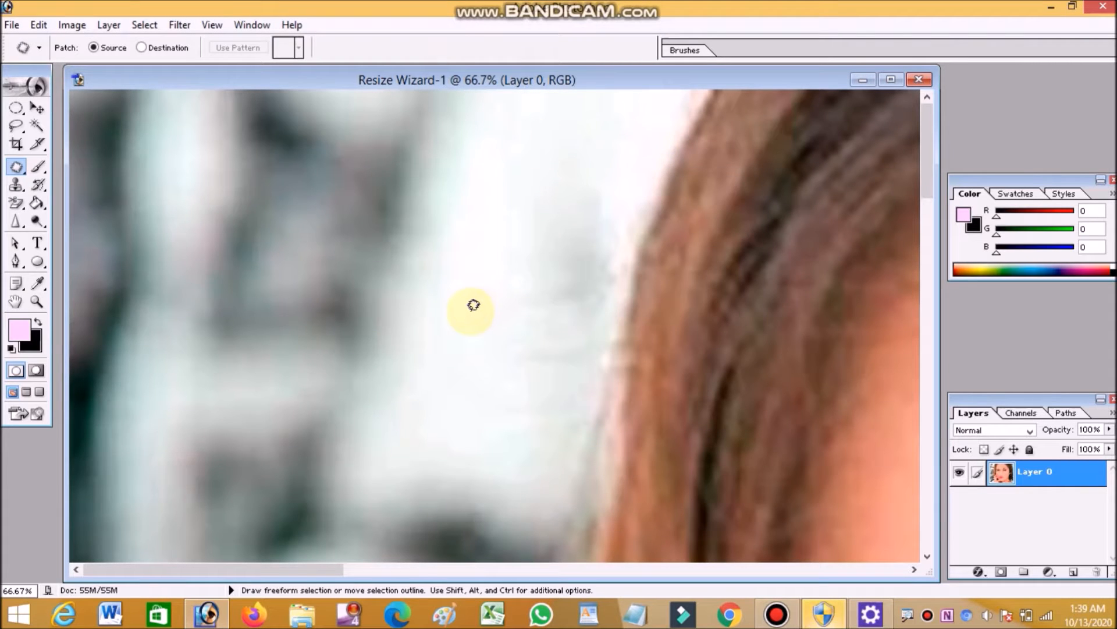
# Duplicate Layer 0 twice in the resized image.
pyautogui.hotkey('ctrl', '-')
pyautogui.hotkey('ctrl', '-')
pyautogui.hotkey('ctrl', '-')
pyautogui.hotkey('ctrl', '-')
pyautogui.hotkey('ctrl', '-')
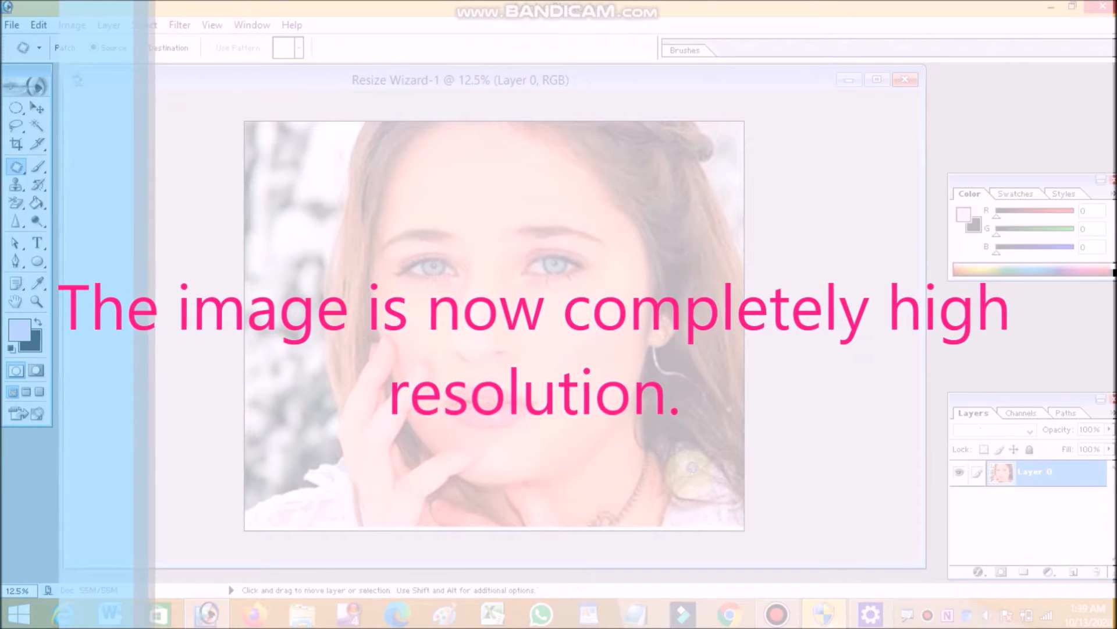
pyautogui.hotkey('ctrl', 'j')
pyautogui.hotkey('ctrl', 'j')
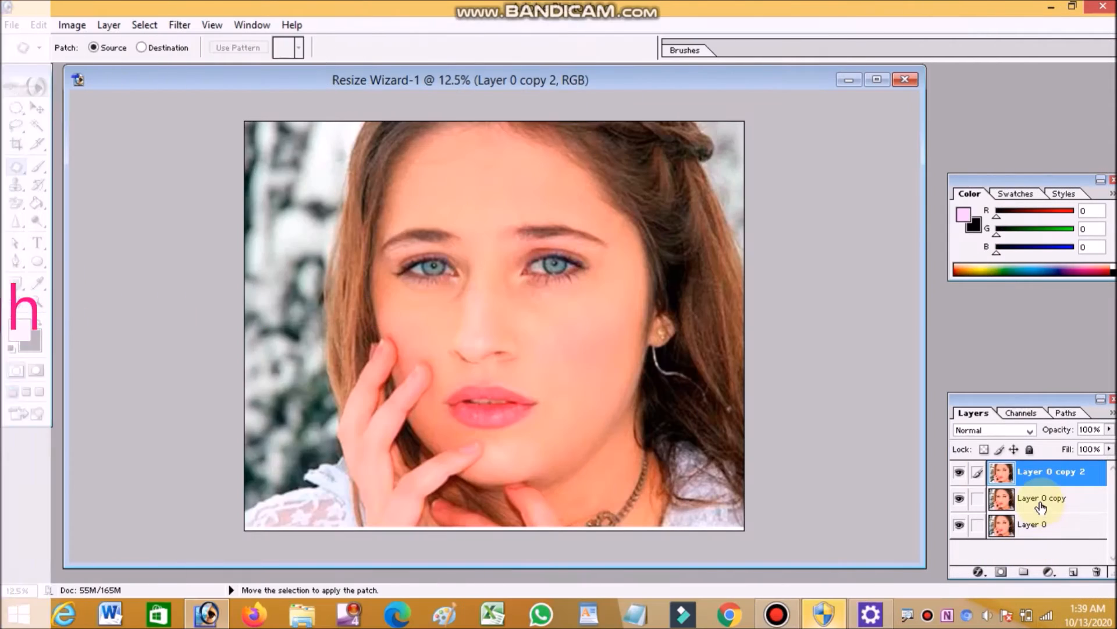
# Hide Layer 0 copy 2 and apply a Gaussian Blur with a 28.6-pixel radius to Layer 0 copy.
pyautogui.click(1041, 502)
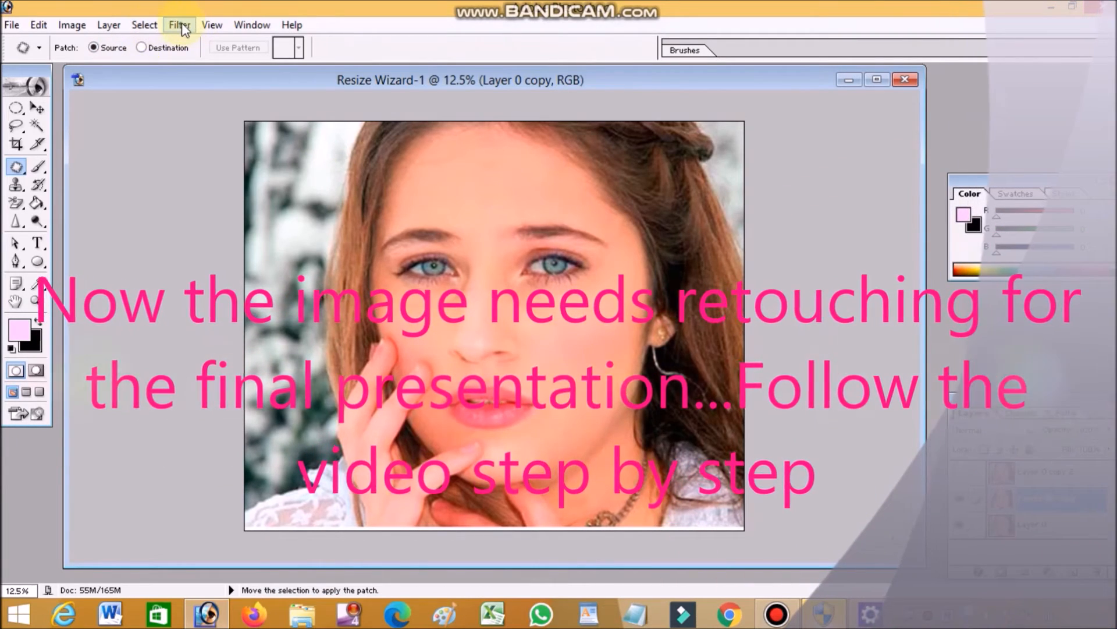
pyautogui.click(180, 25)
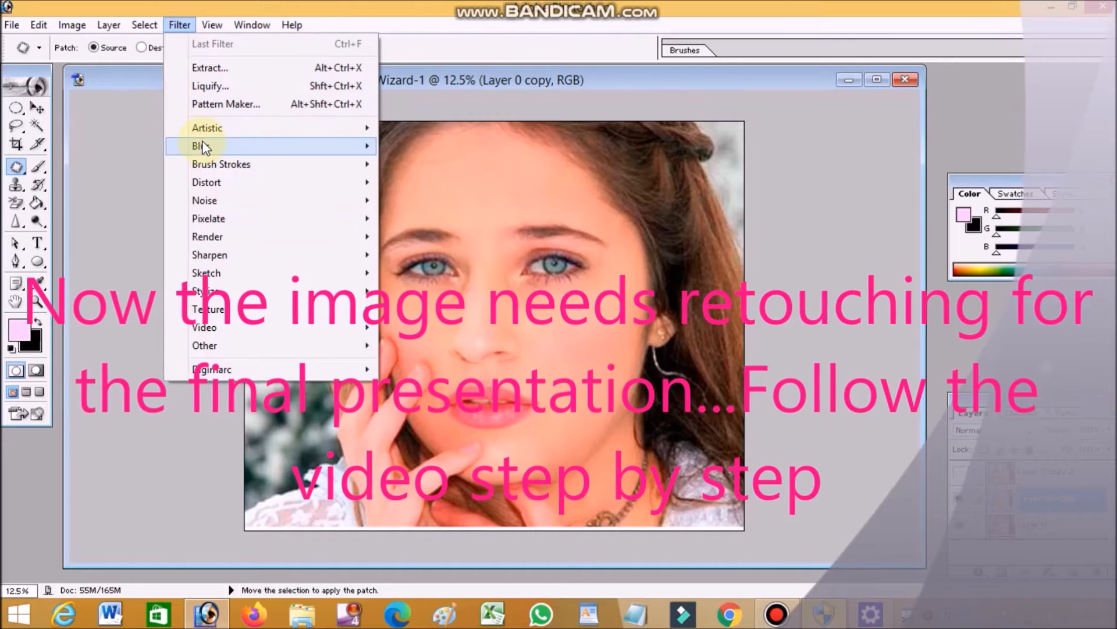
pyautogui.moveTo(215, 146)
pyautogui.click(420, 182)
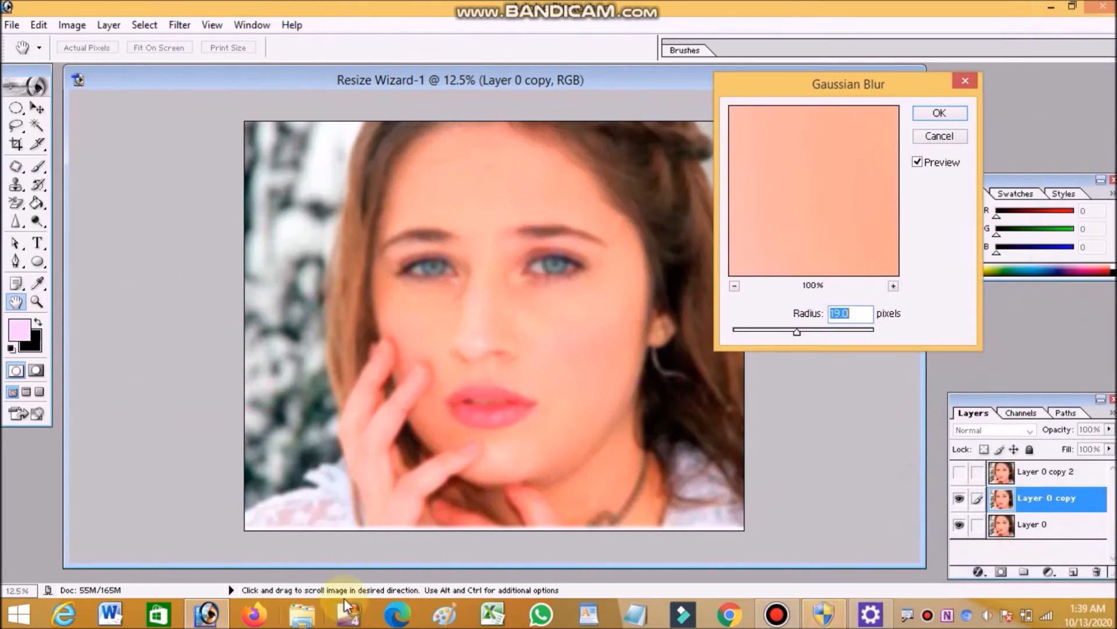
pyautogui.moveTo(797, 332); pyautogui.dragTo(734, 333)
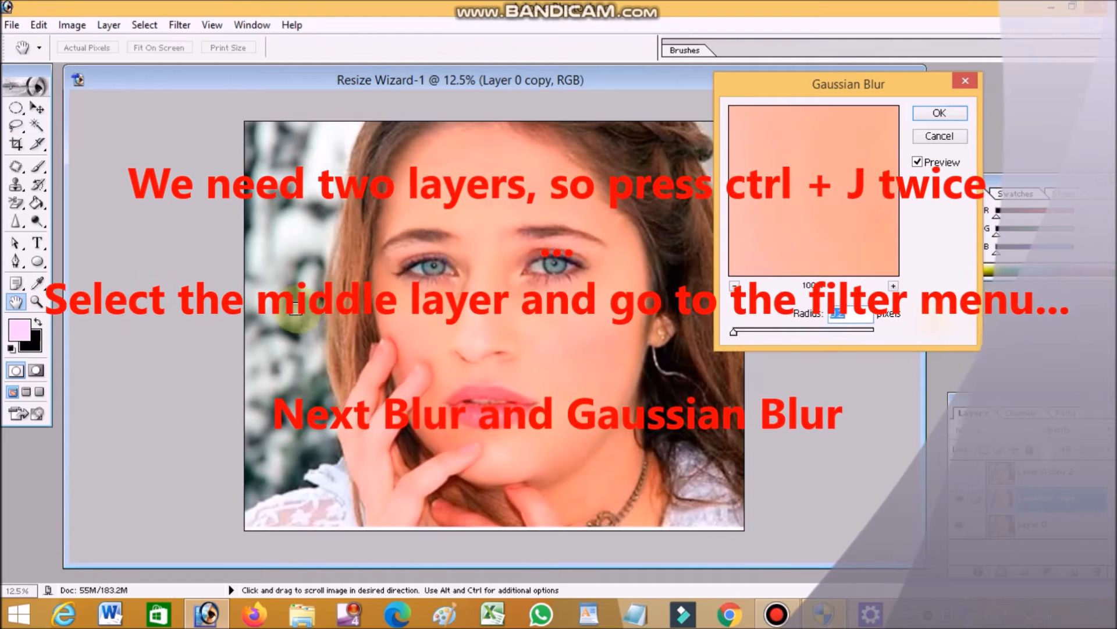
pyautogui.moveTo(732, 333); pyautogui.dragTo(898, 349)
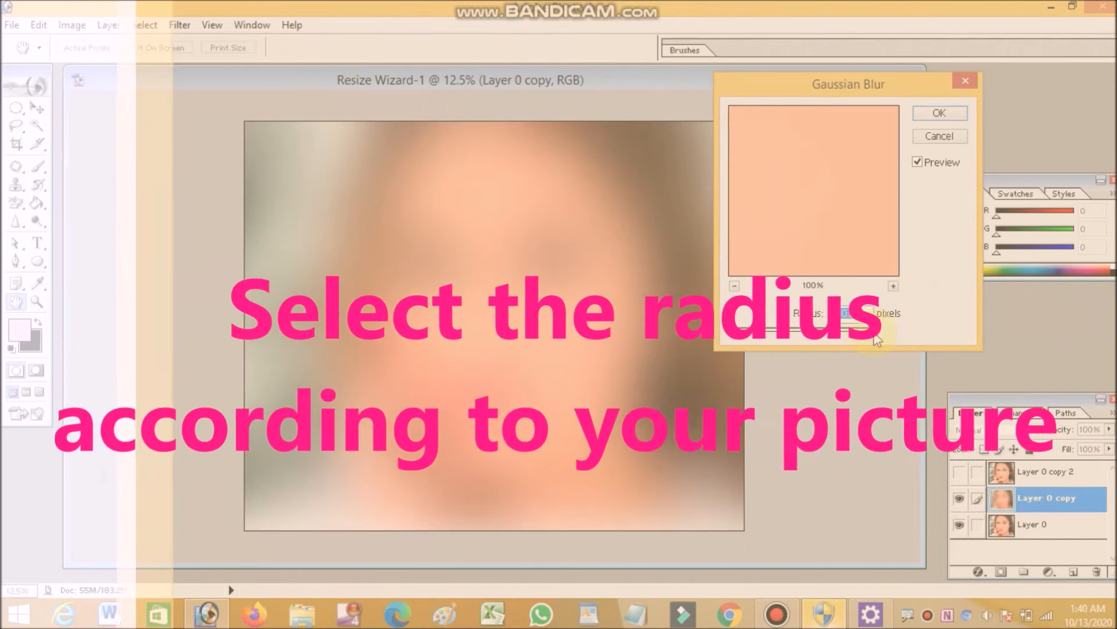
pyautogui.moveTo(877, 340); pyautogui.dragTo(795, 333)
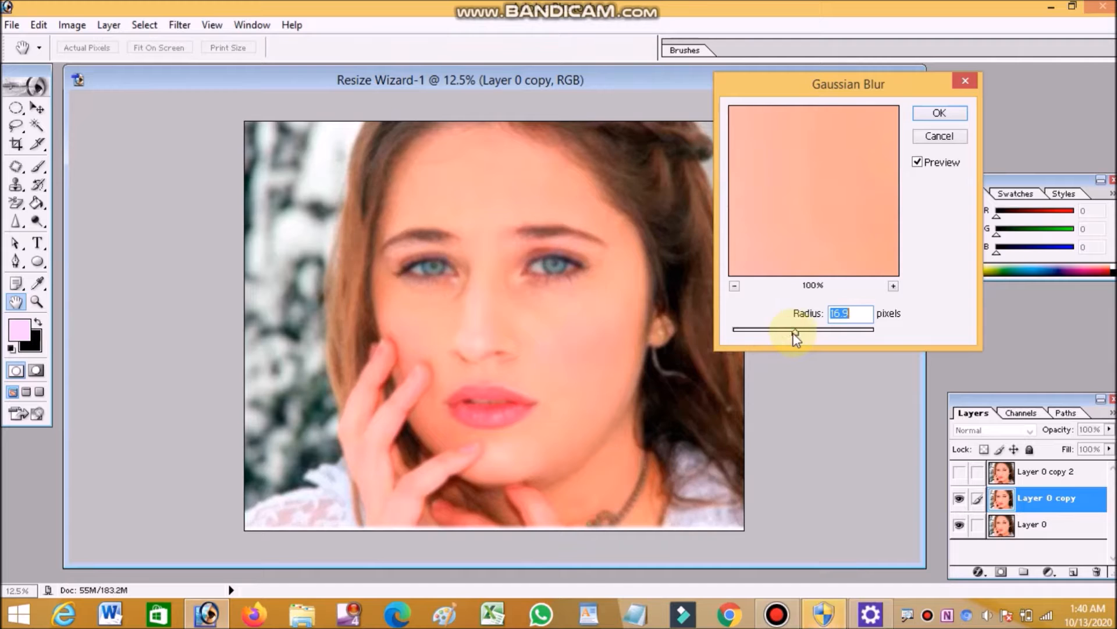
pyautogui.moveTo(795, 333); pyautogui.dragTo(802, 331)
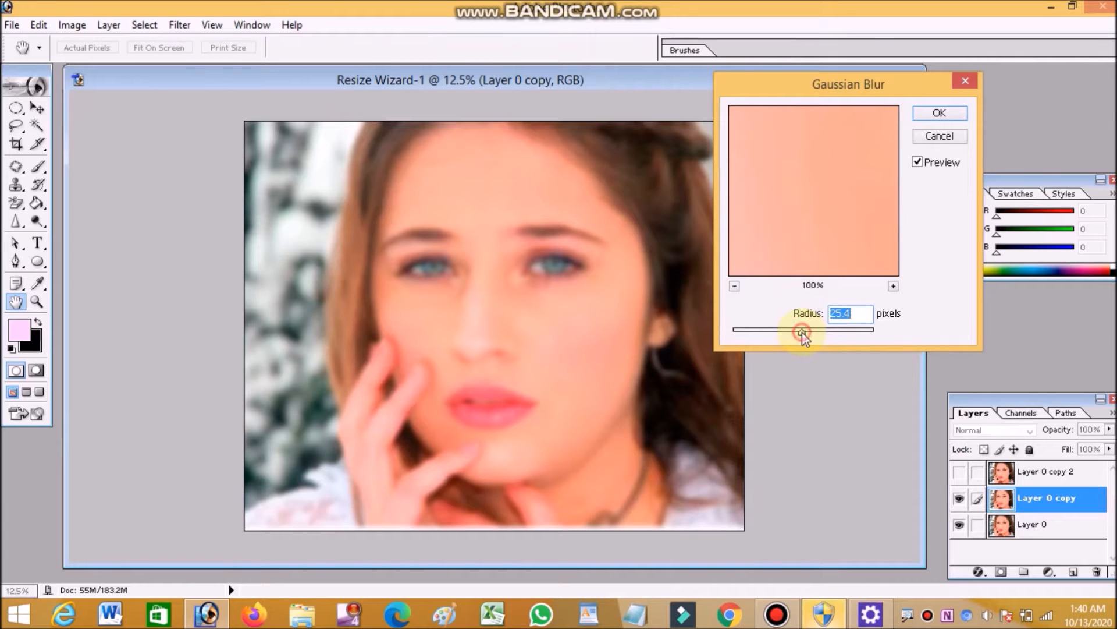
pyautogui.moveTo(802, 332); pyautogui.dragTo(805, 332)
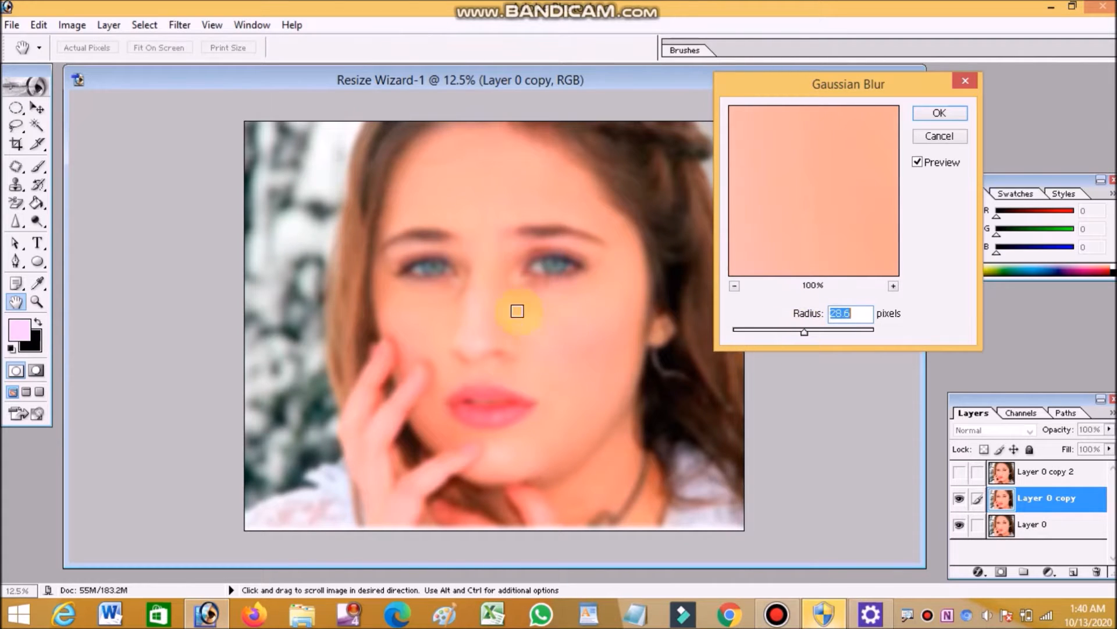
pyautogui.click(946, 115)
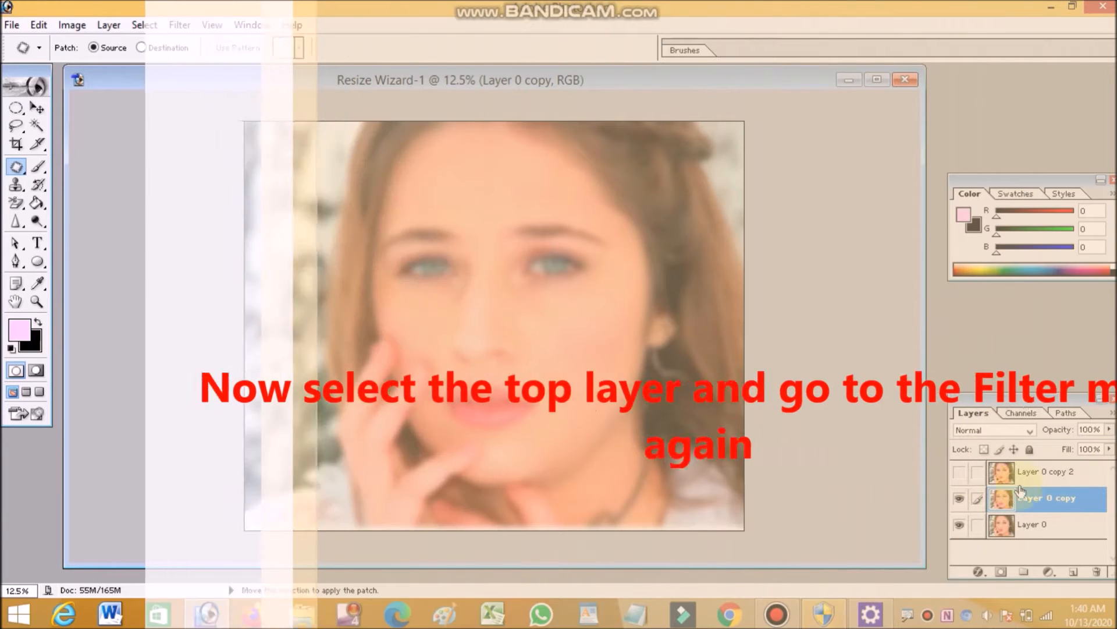
# Show Layer 0 copy 2 again and apply a High Pass filter with a 9.7-pixel radius to it.
pyautogui.click(959, 472)
pyautogui.click(1042, 471)
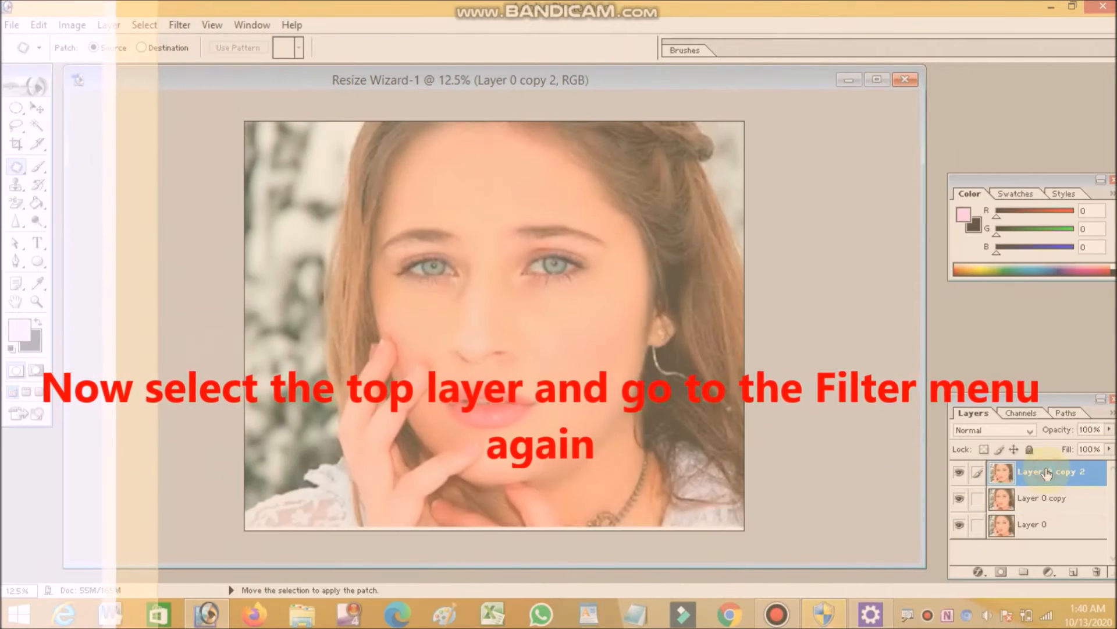
pyautogui.click(178, 25)
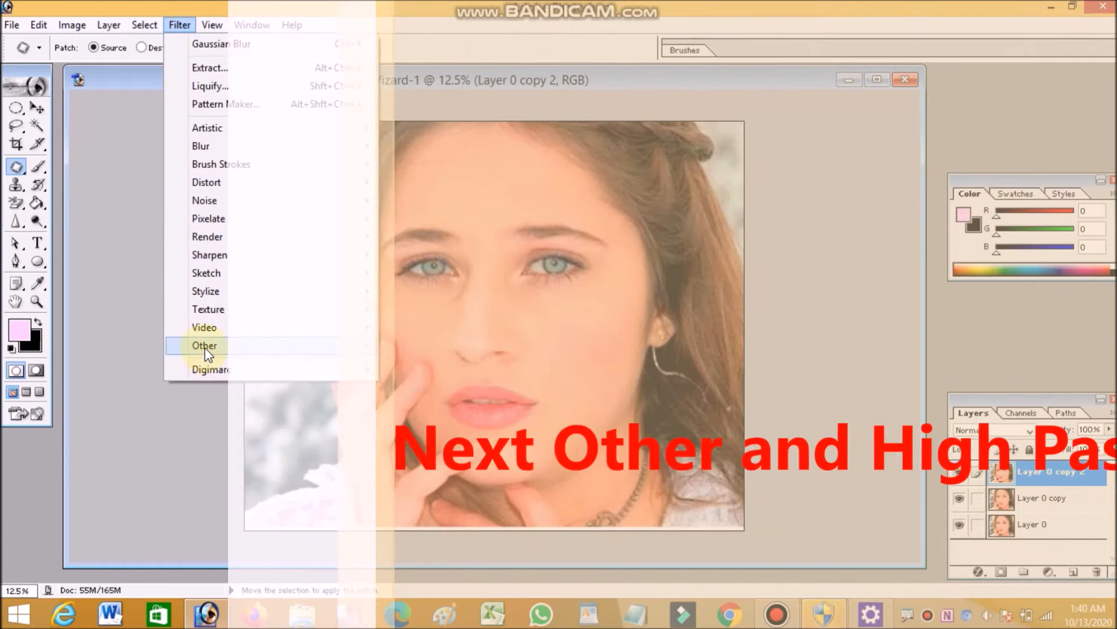
pyautogui.moveTo(205, 349)
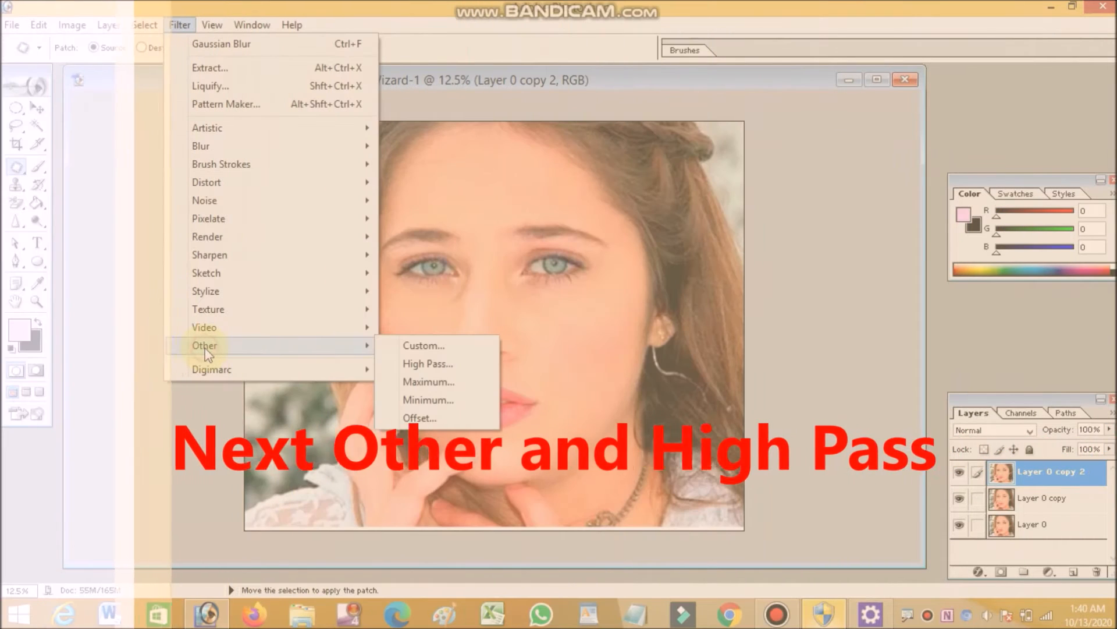
pyautogui.click(424, 364)
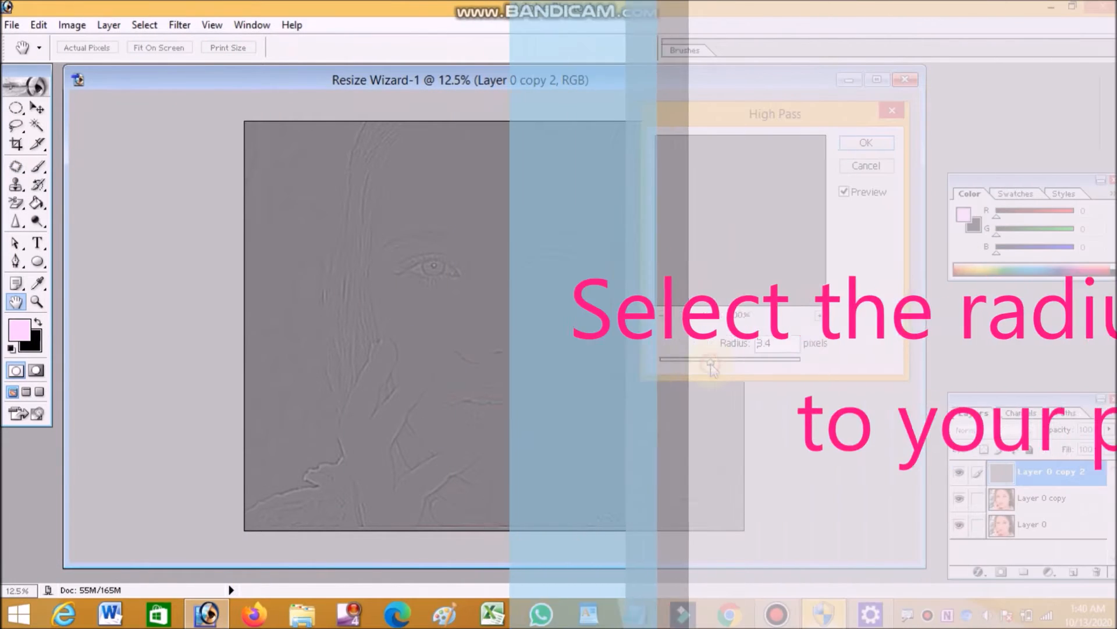
pyautogui.moveTo(711, 365); pyautogui.dragTo(652, 369)
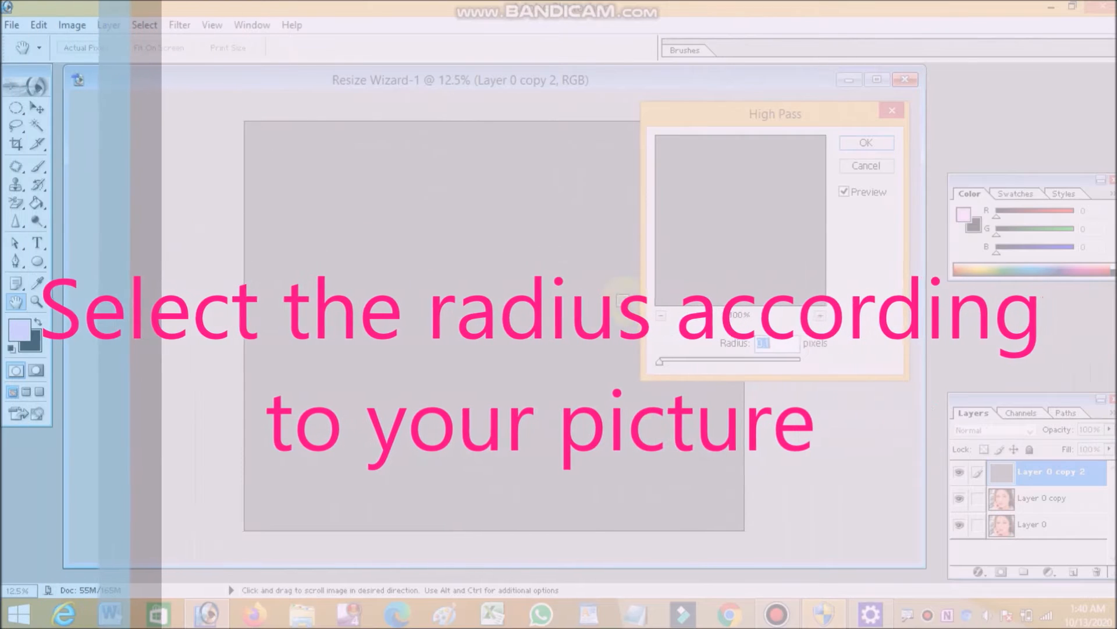
pyautogui.moveTo(659, 364); pyautogui.dragTo(804, 382)
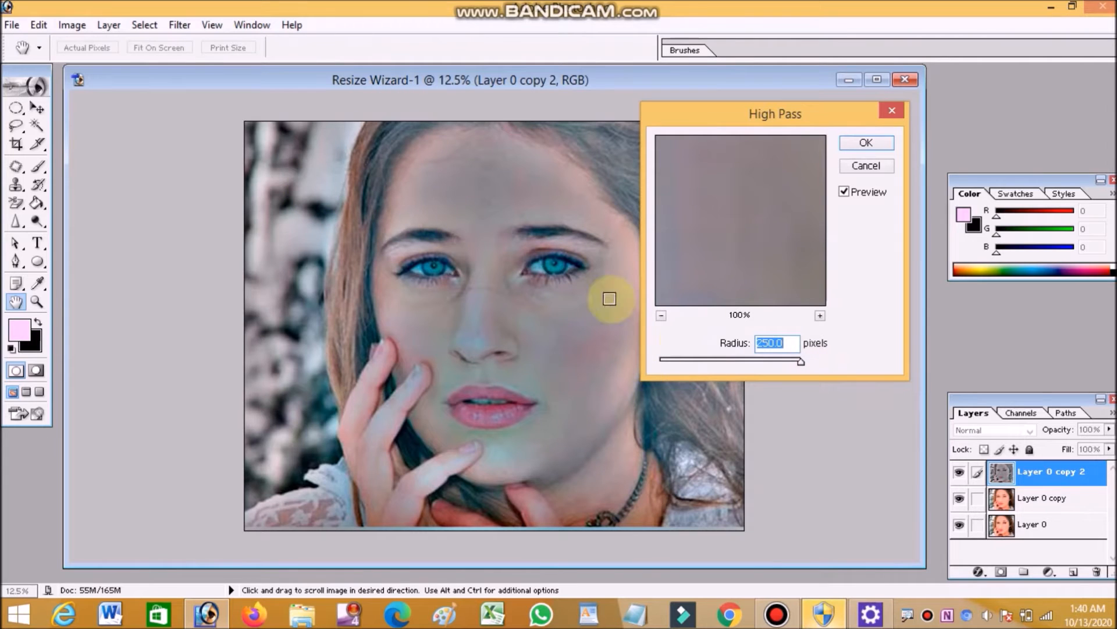
pyautogui.moveTo(679, 380)
pyautogui.mouseDown()
pyautogui.moveTo(616, 385)
pyautogui.moveTo(685, 366)
pyautogui.mouseUp()
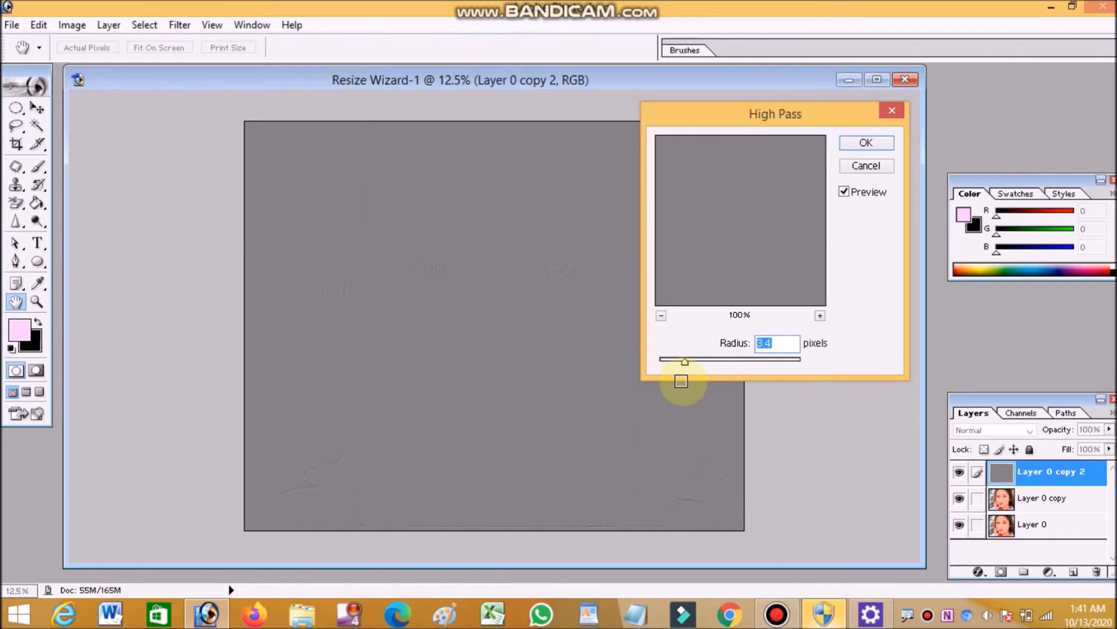
pyautogui.moveTo(685, 362); pyautogui.dragTo(694, 362)
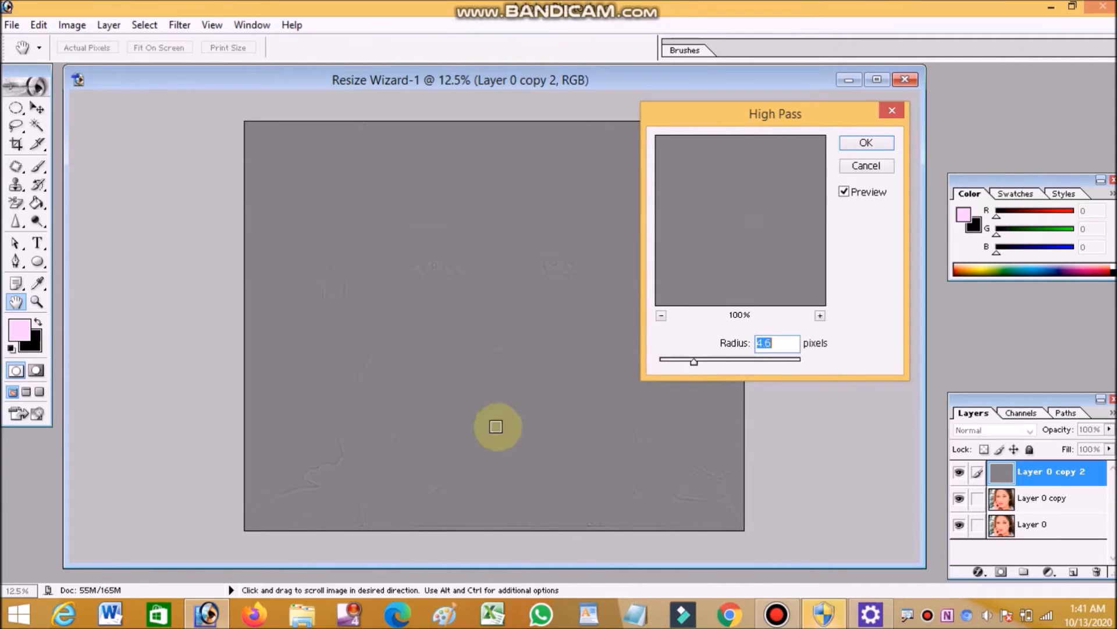
pyautogui.moveTo(693, 365); pyautogui.dragTo(710, 364)
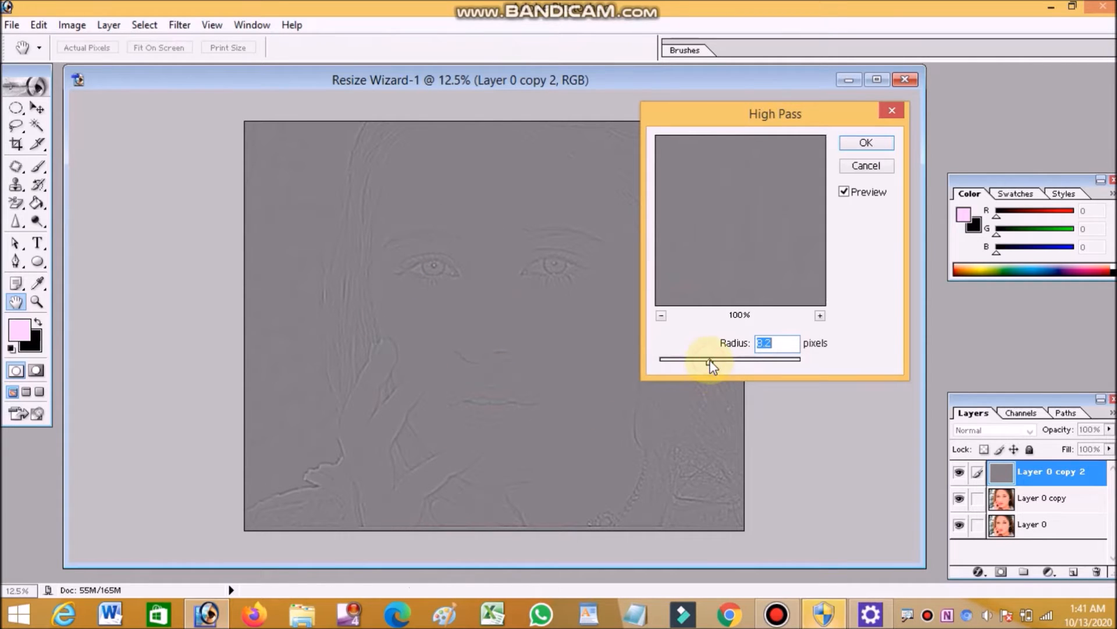
pyautogui.moveTo(710, 360); pyautogui.dragTo(712, 359)
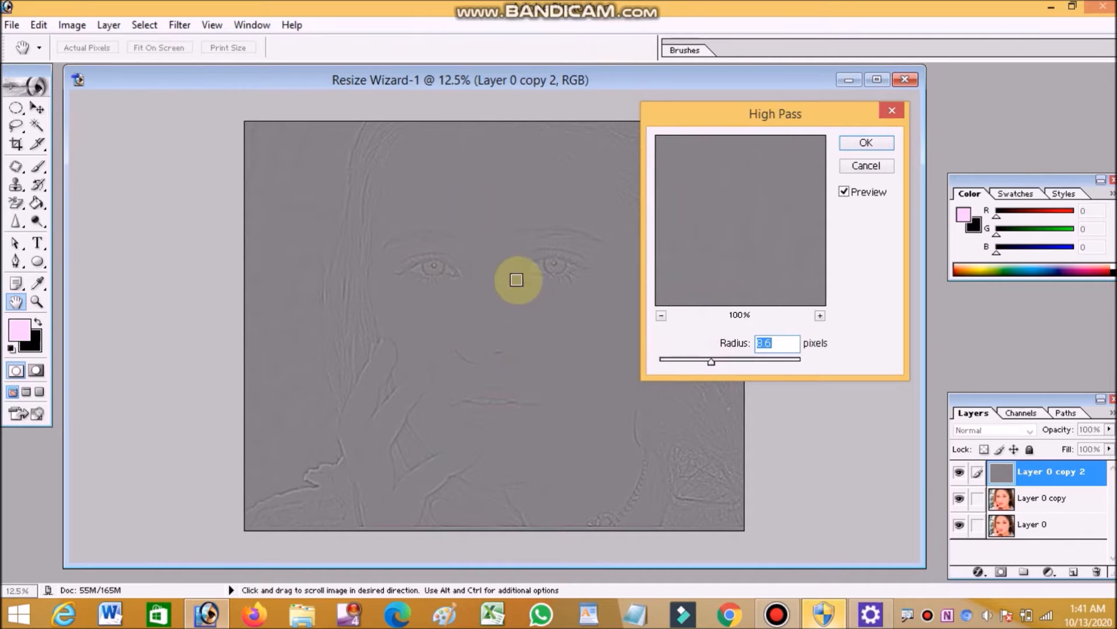
pyautogui.moveTo(711, 359); pyautogui.dragTo(716, 360)
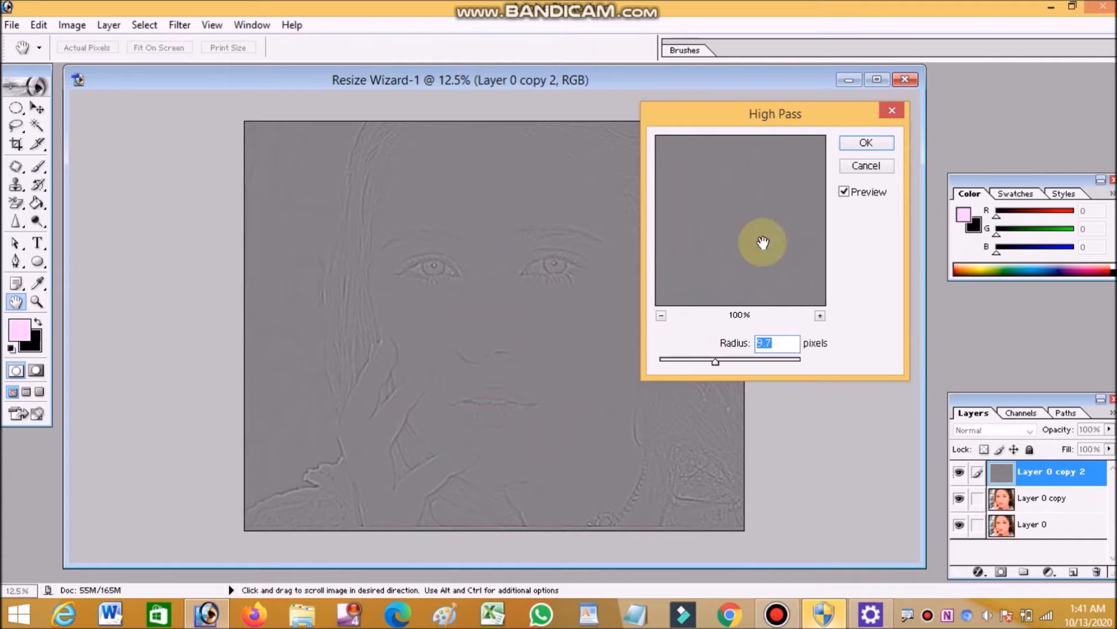
pyautogui.click(874, 144)
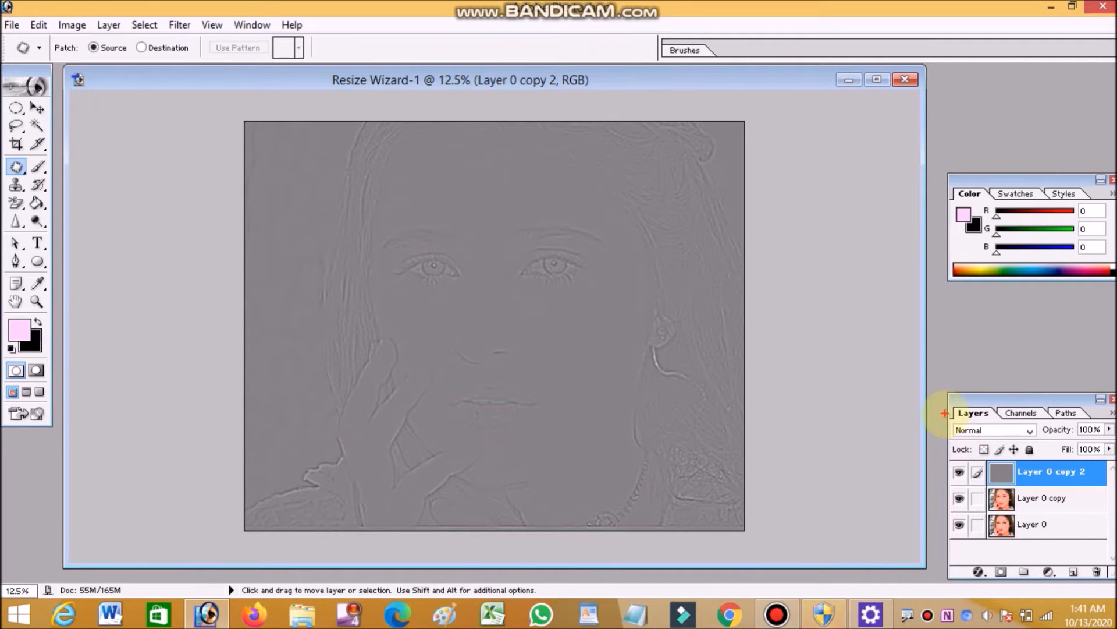
# Set the blending mode of Layer 0 copy 2 to Vivid Light.
pyautogui.moveTo(945, 413)
pyautogui.mouseDown()
pyautogui.moveTo(947, 439)
pyautogui.moveTo(1033, 446)
pyautogui.mouseUp()
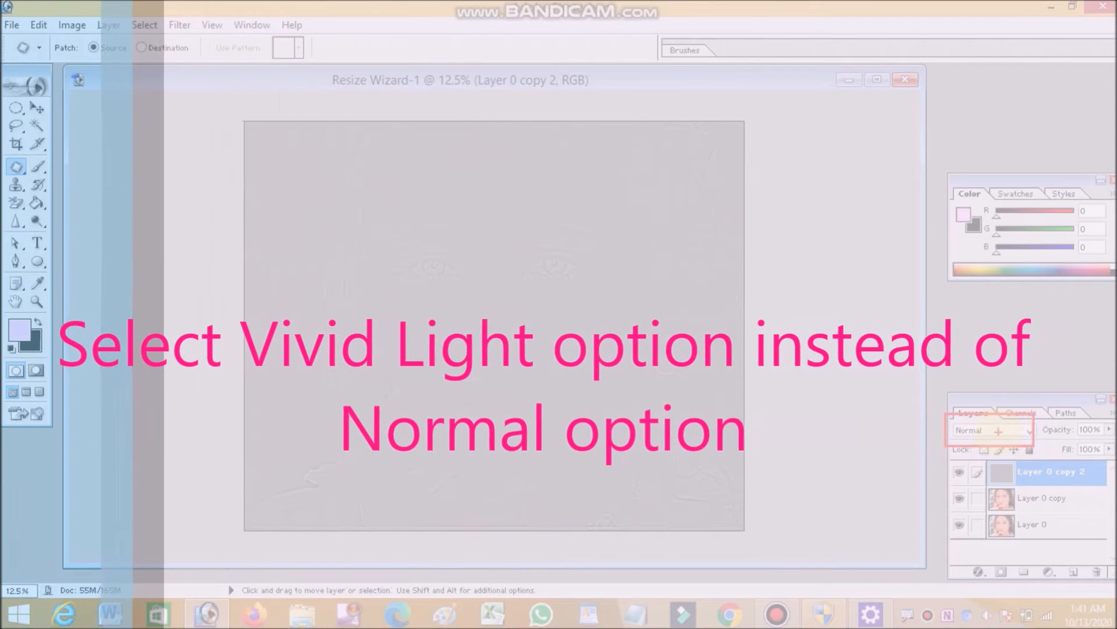
pyautogui.press('Escape')
pyautogui.click(1032, 434)
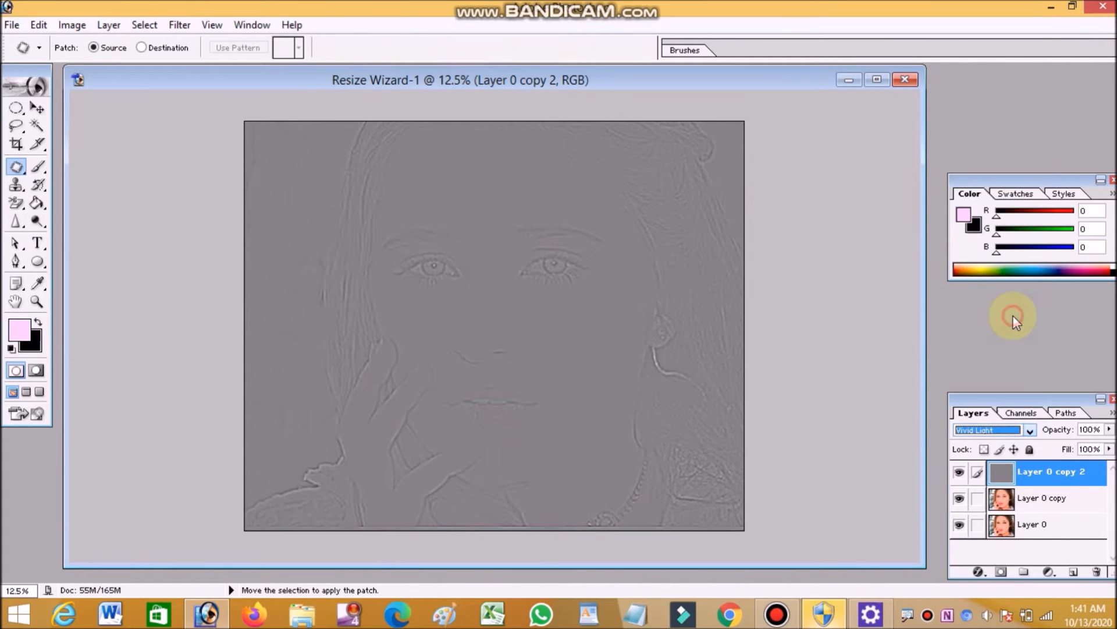
pyautogui.click(1012, 319)
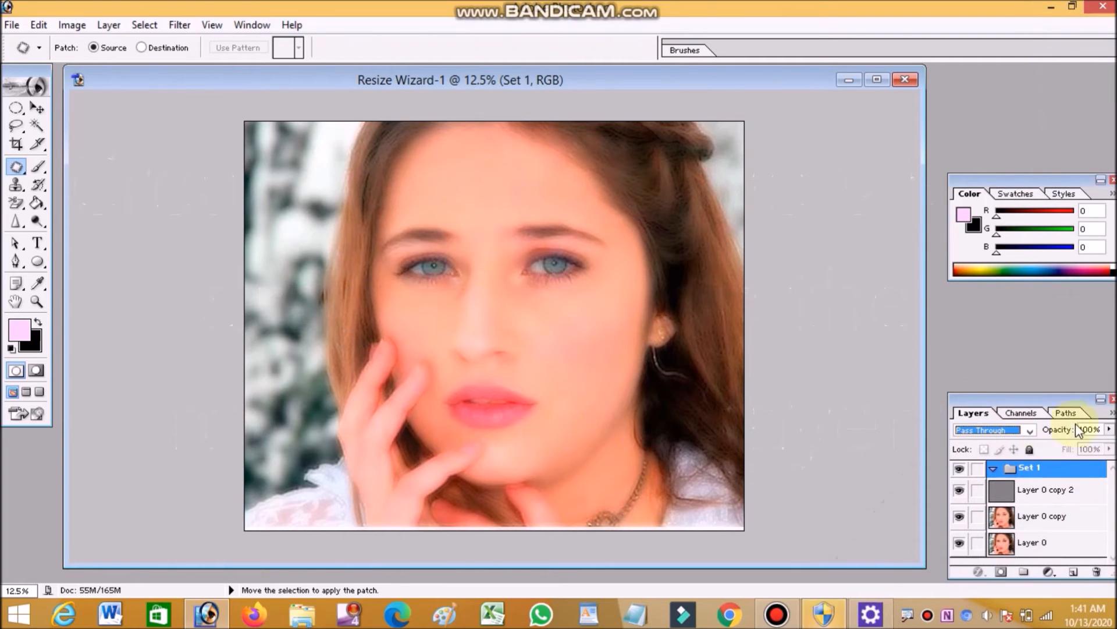
# Move Layer 0 copy and Layer 0 copy 2 into a new layer set, with copy 2 above, and collapse the set.
pyautogui.moveTo(1035, 523); pyautogui.dragTo(1038, 475)
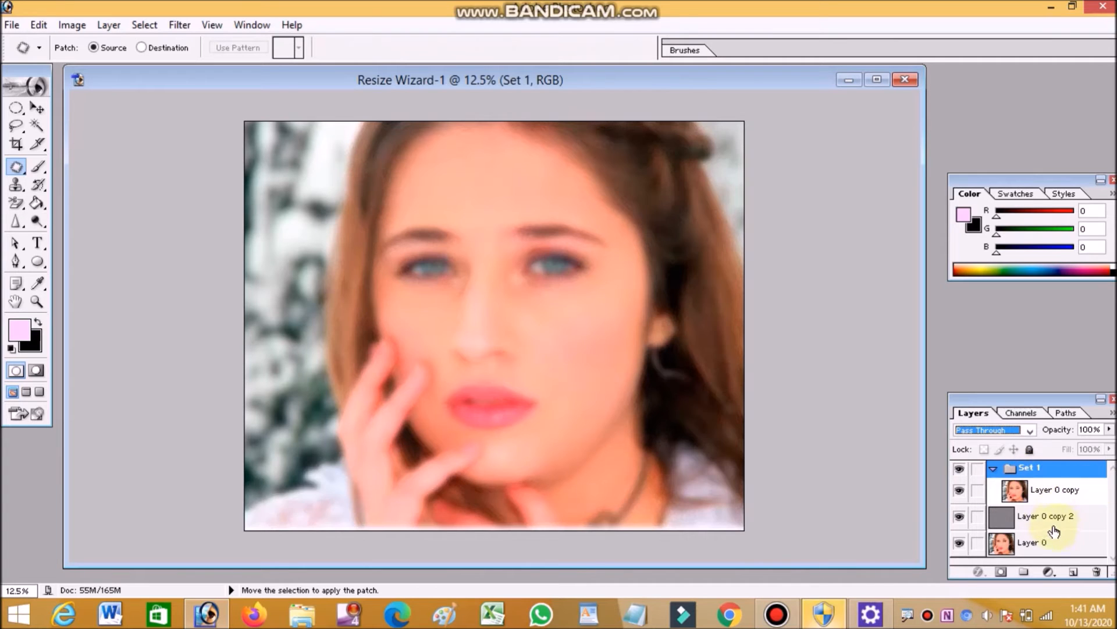
pyautogui.moveTo(1050, 519); pyautogui.dragTo(1049, 476)
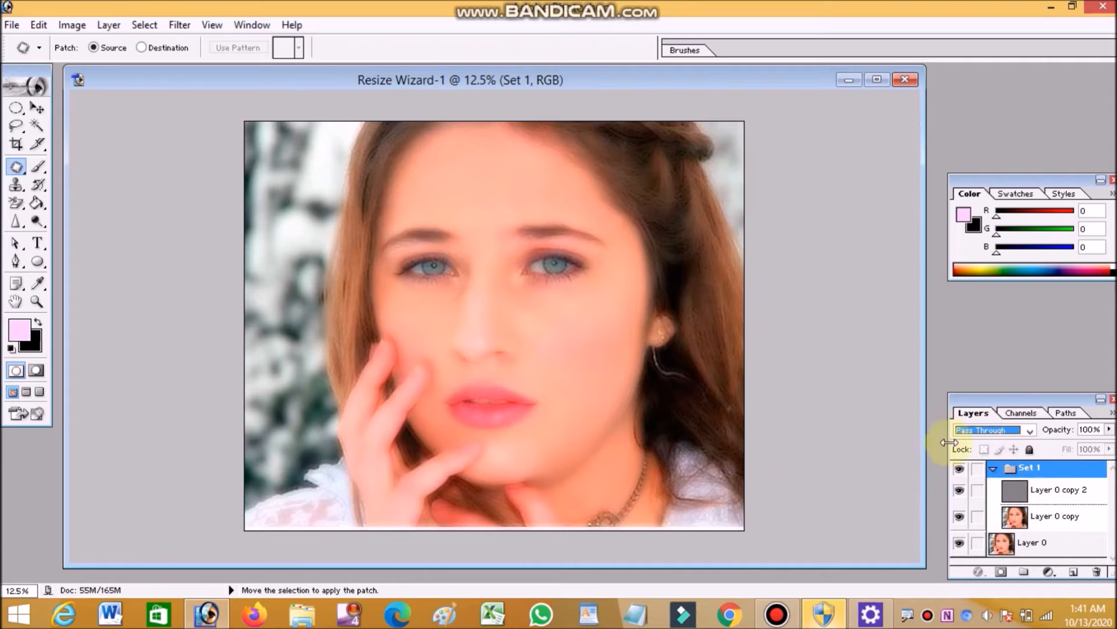
pyautogui.click(994, 468)
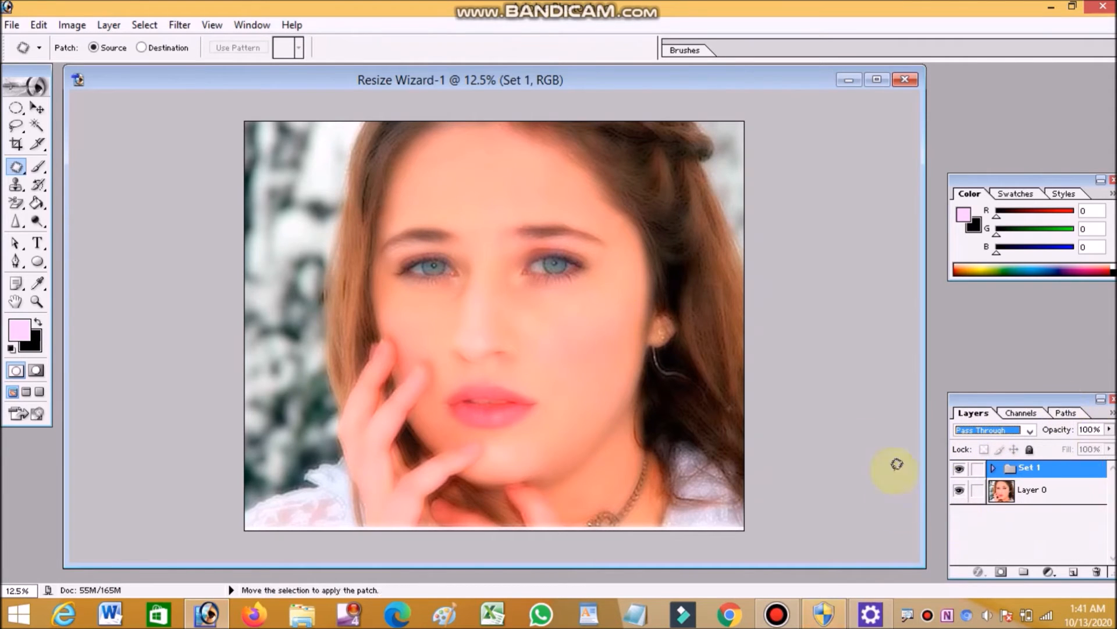
# Add a Hide All layer mask to the layer set.
pyautogui.click(108, 25)
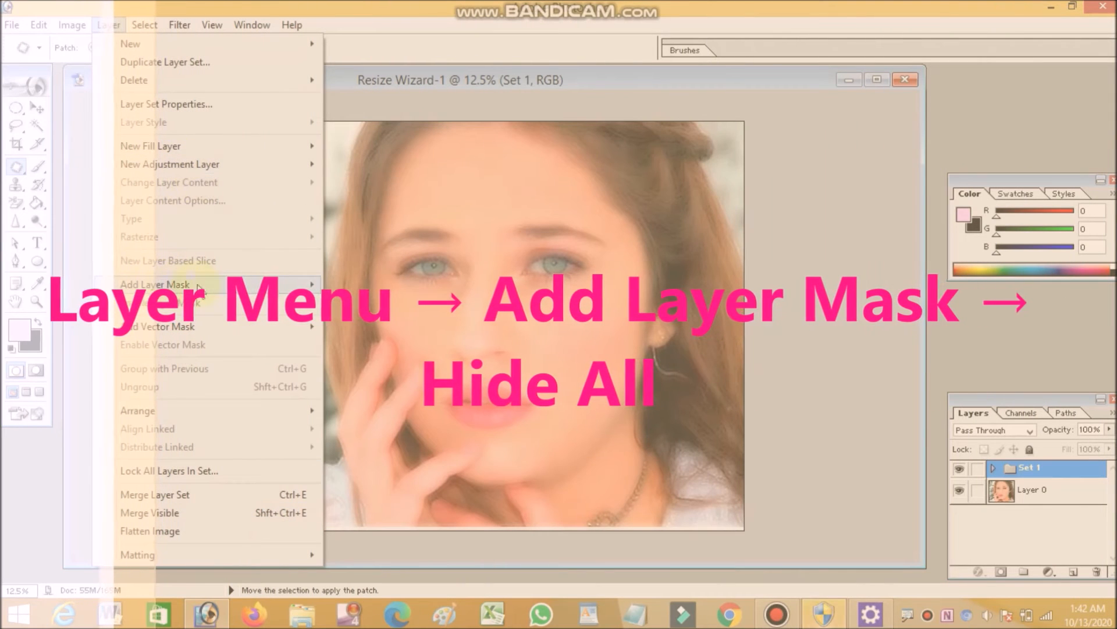
pyautogui.click(175, 285)
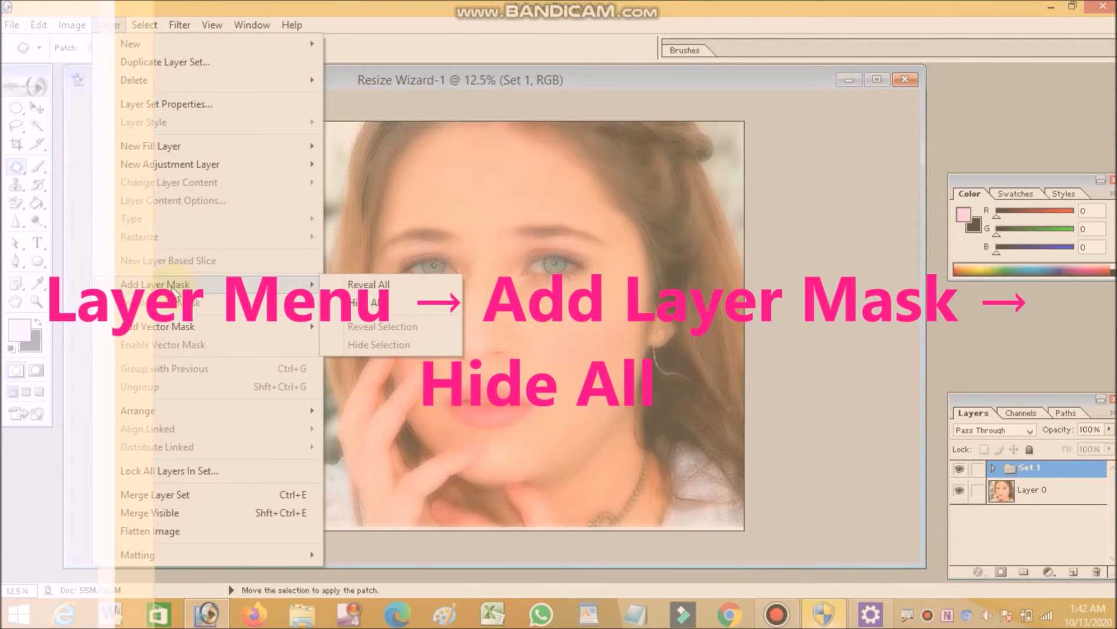
pyautogui.click(364, 302)
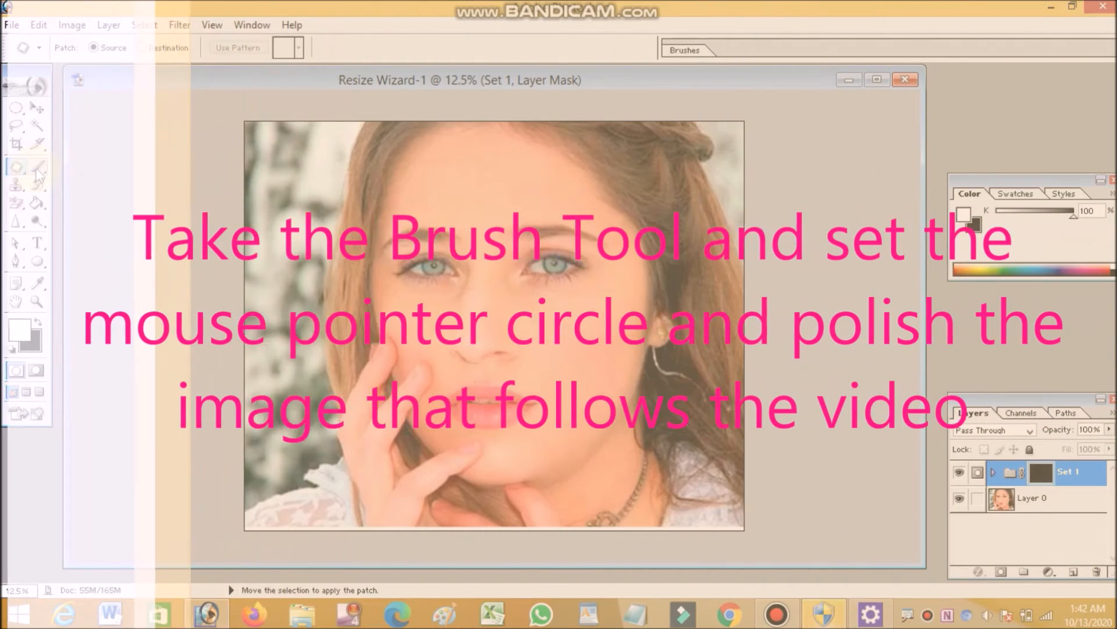
# Paint white on the set's mask over the facial skin with a 175-pixel brush, including the cheek, nose bridge and forehead.
pyautogui.click(36, 169)
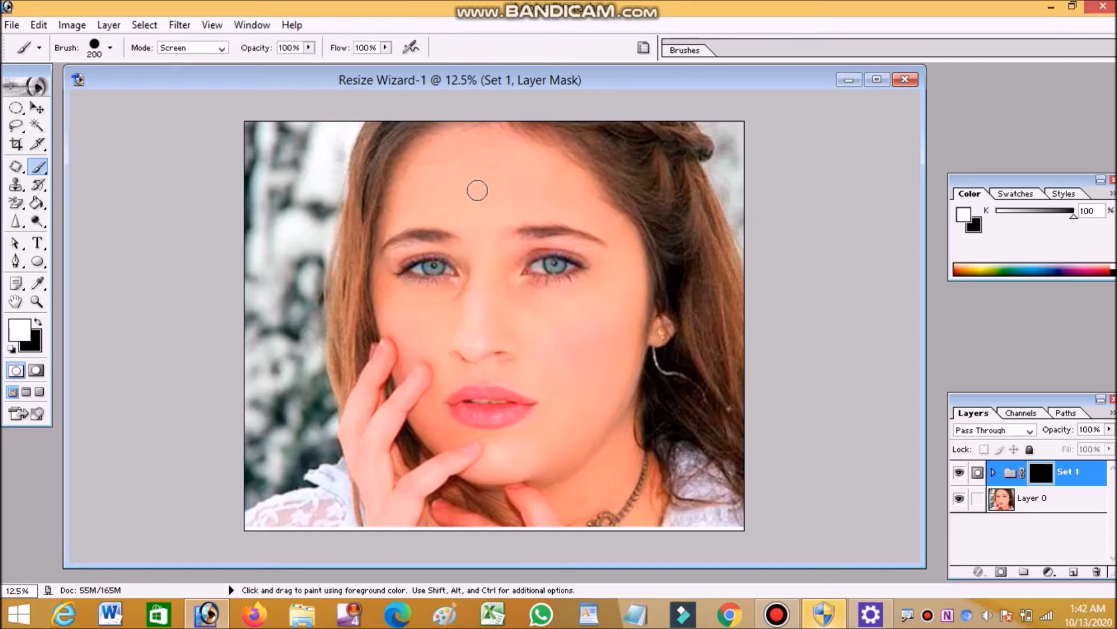
pyautogui.press(']')
pyautogui.press(']')
pyautogui.press(']')
pyautogui.press('[')
pyautogui.press('[')
pyautogui.press('[')
pyautogui.press('[')
pyautogui.press('[')
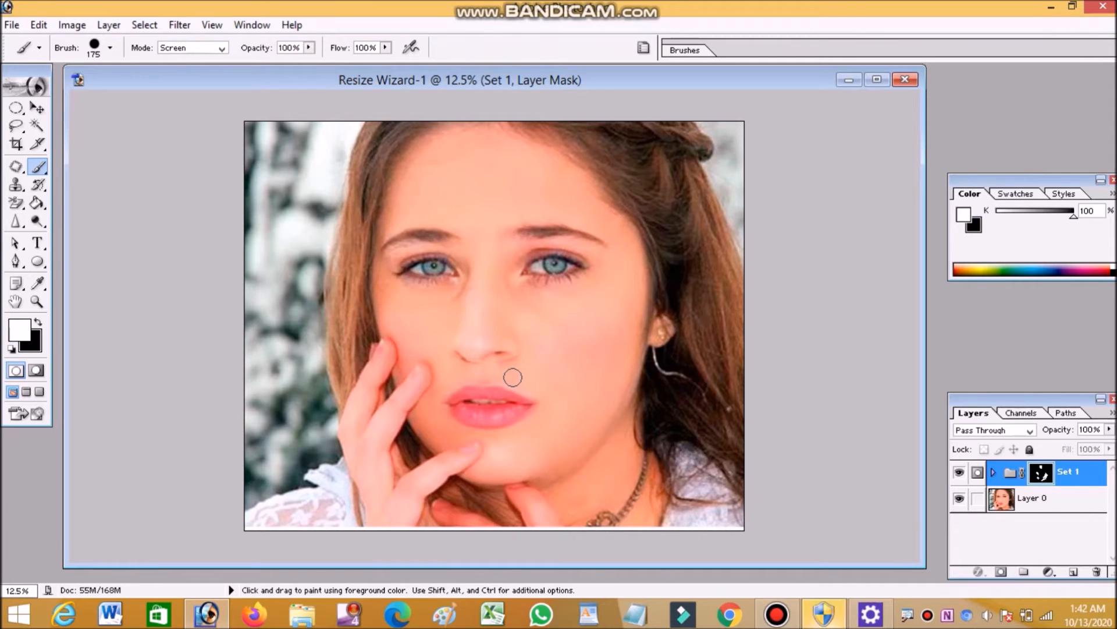
pyautogui.moveTo(552, 387); pyautogui.dragTo(574, 407)
pyautogui.moveTo(476, 257); pyautogui.dragTo(476, 189)
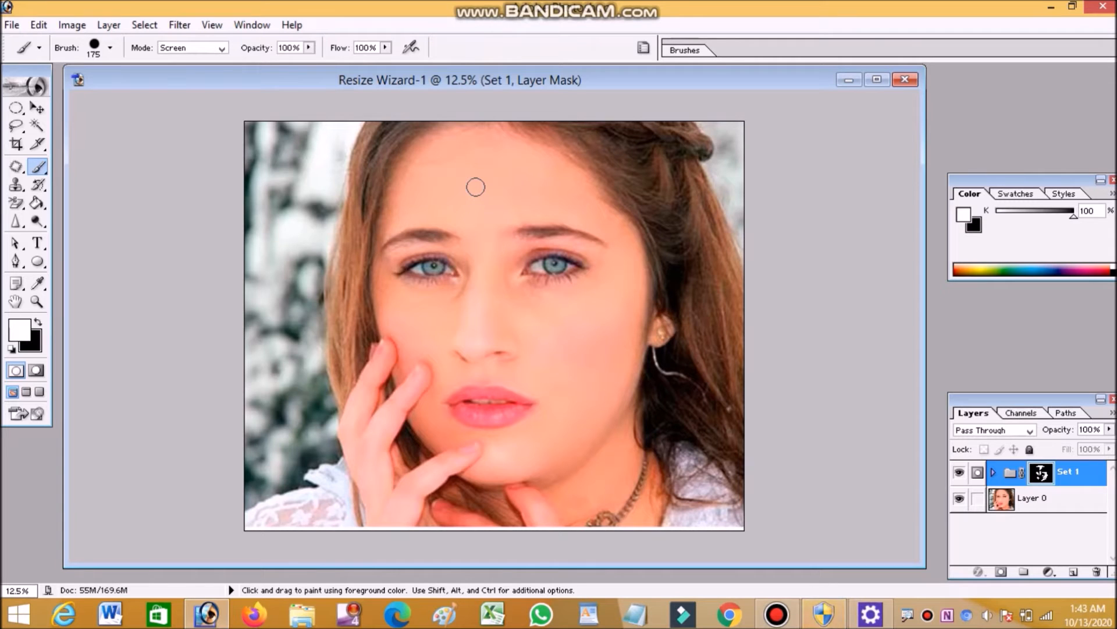
# Start saving the image to the Desktop under the file name latest 123.
pyautogui.click(13, 25)
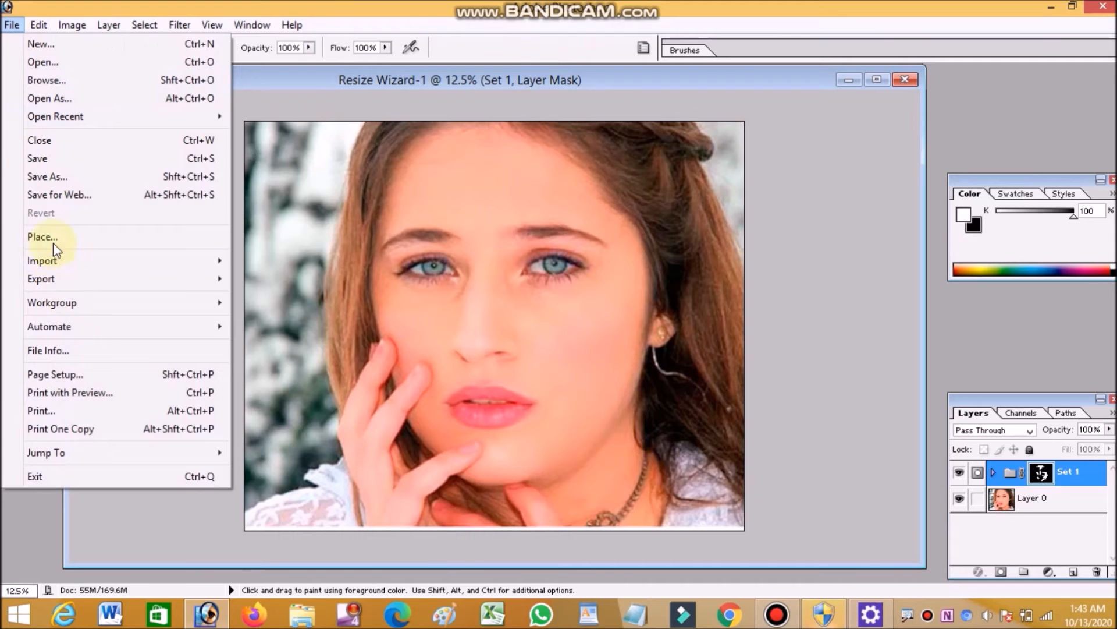
pyautogui.click(37, 176)
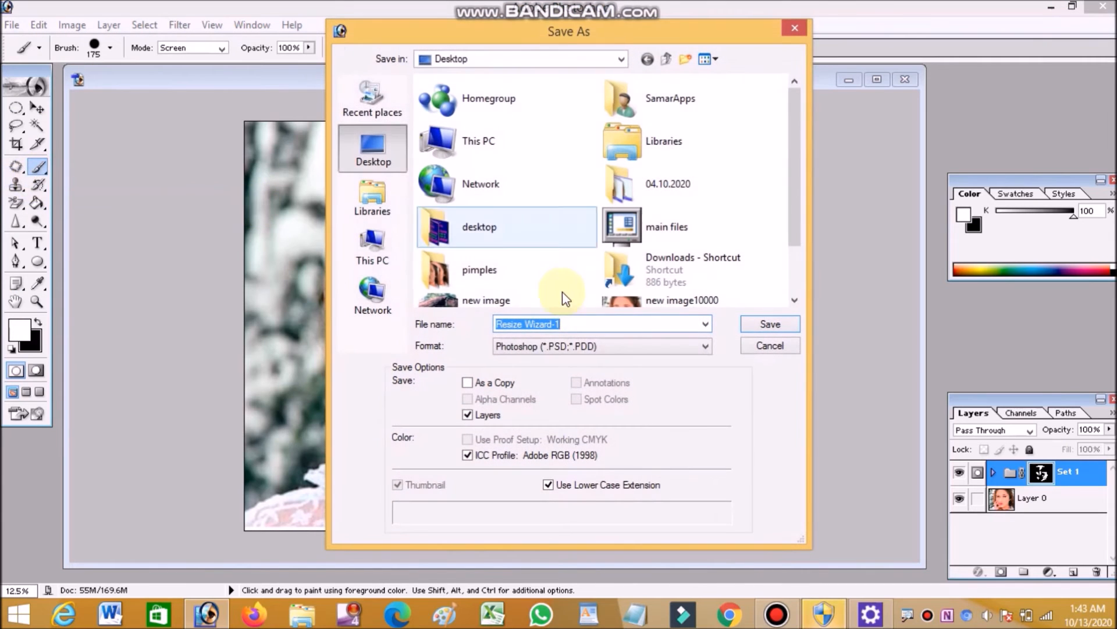
pyautogui.click(572, 325)
pyautogui.press('BackSpace')
pyautogui.press('BackSpace')
pyautogui.press('BackSpace')
pyautogui.press('BackSpace')
pyautogui.press('BackSpace')
pyautogui.press('BackSpace')
pyautogui.press('BackSpace')
pyautogui.press('BackSpace')
pyautogui.press('BackSpace')
pyautogui.press('BackSpace')
pyautogui.press('BackSpace')
pyautogui.press('BackSpace')
pyautogui.press('BackSpace')
pyautogui.press('BackSpace')
pyautogui.press('BackSpace')
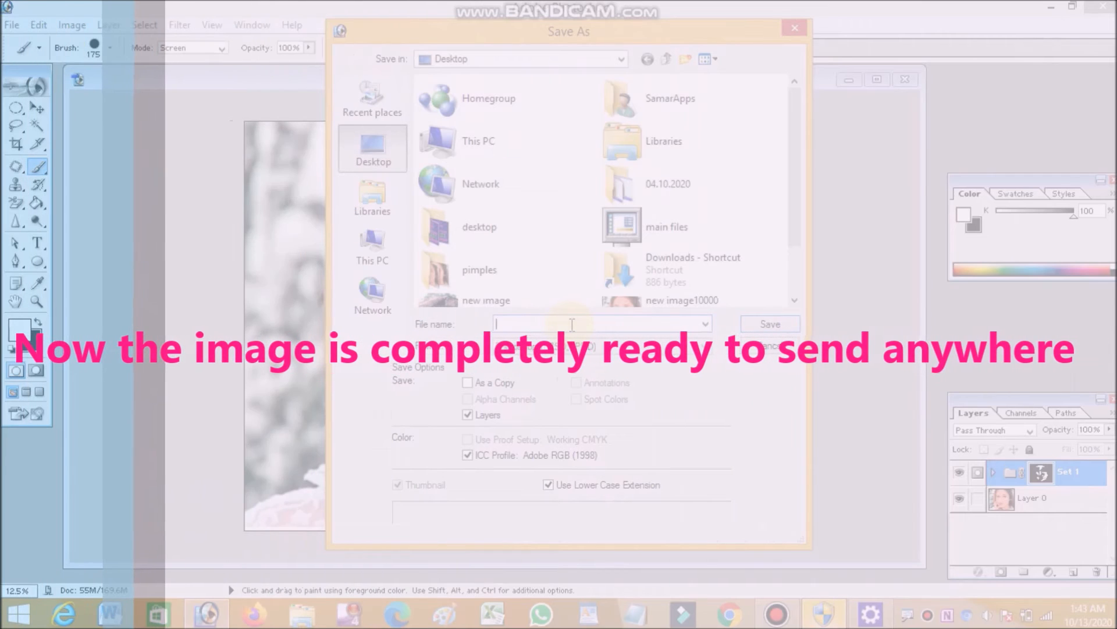
pyautogui.write('n')
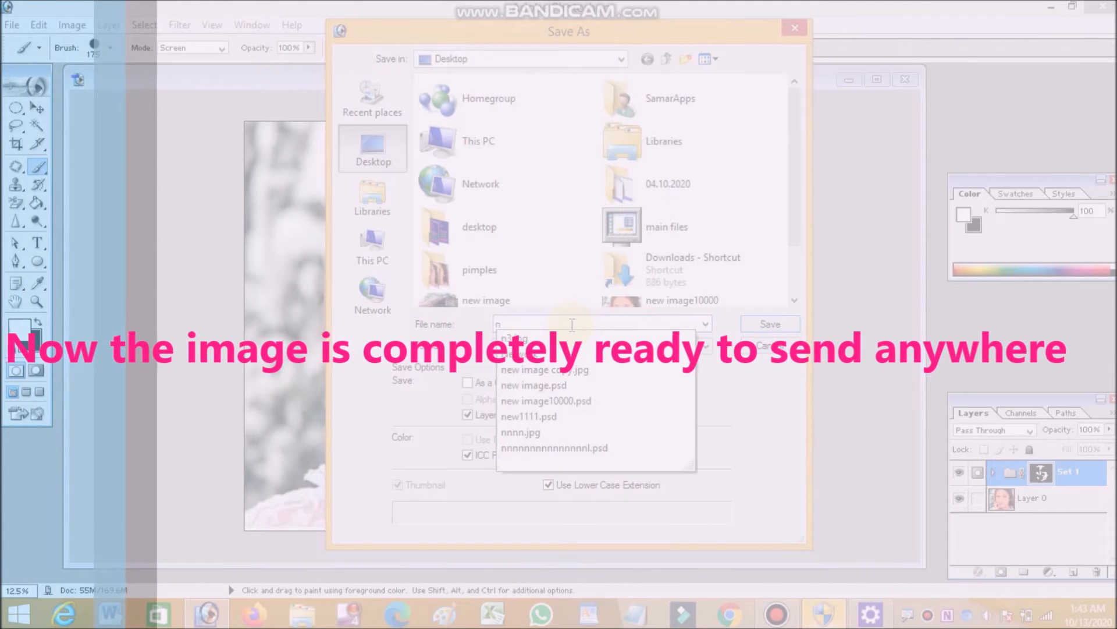
pyautogui.press('BackSpace')
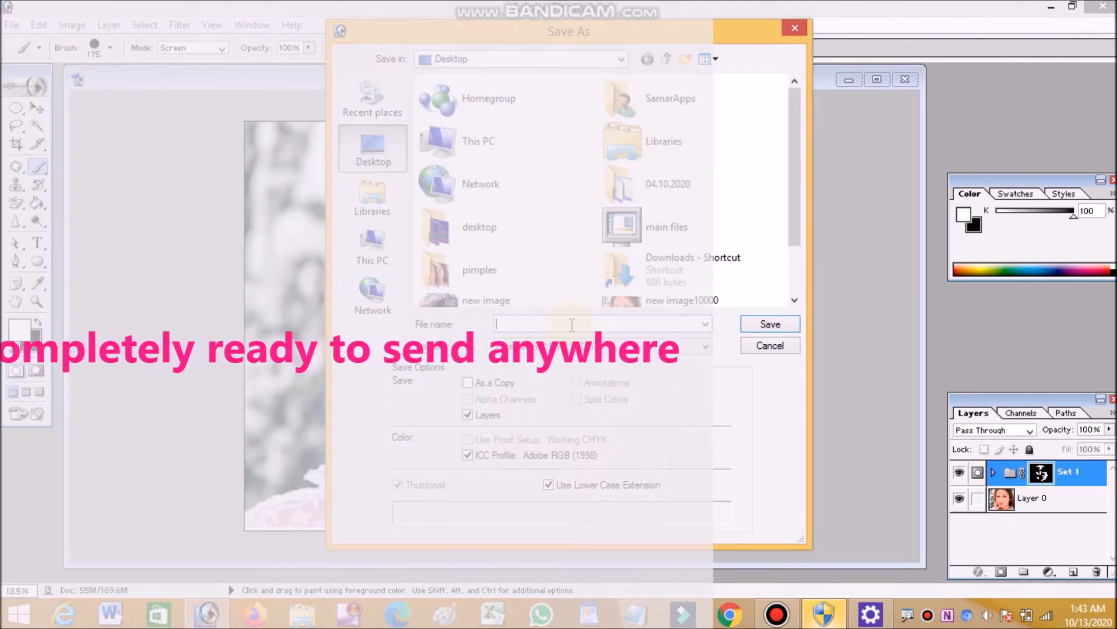
pyautogui.write('la')
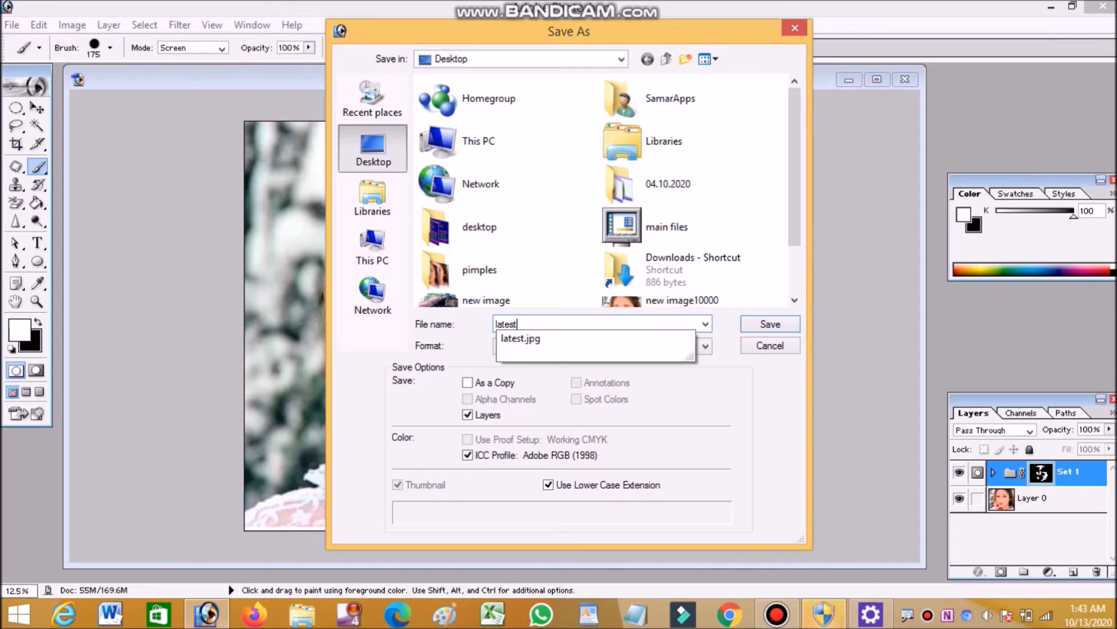
pyautogui.write('test')
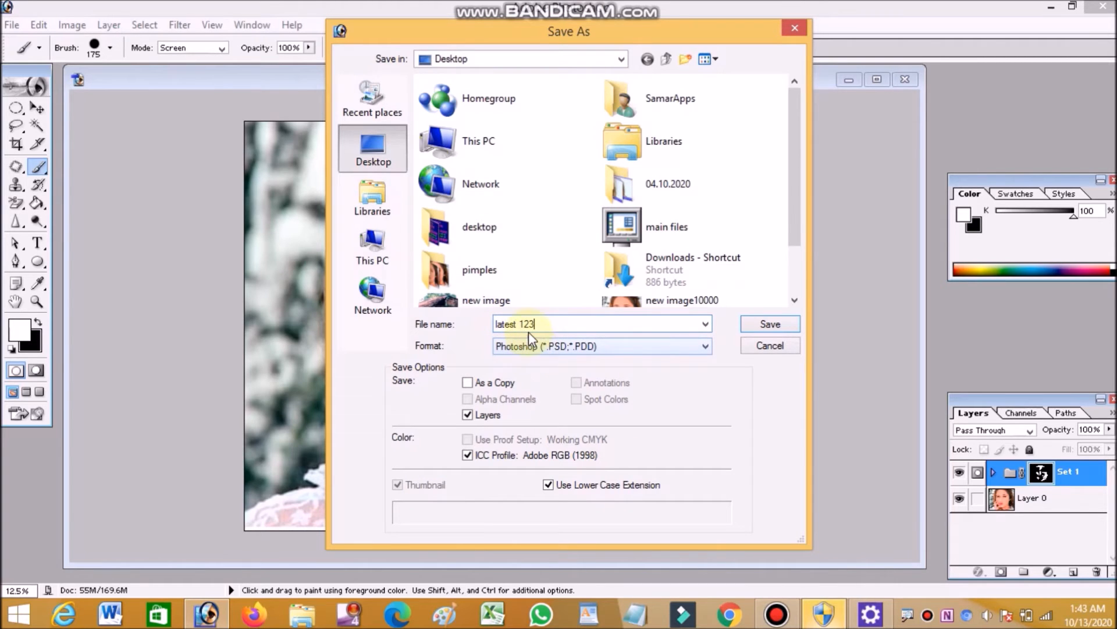
# Choose the JPEG format and save the copy as latest 123.jpg at quality 10, Maximum.
pyautogui.click(695, 348)
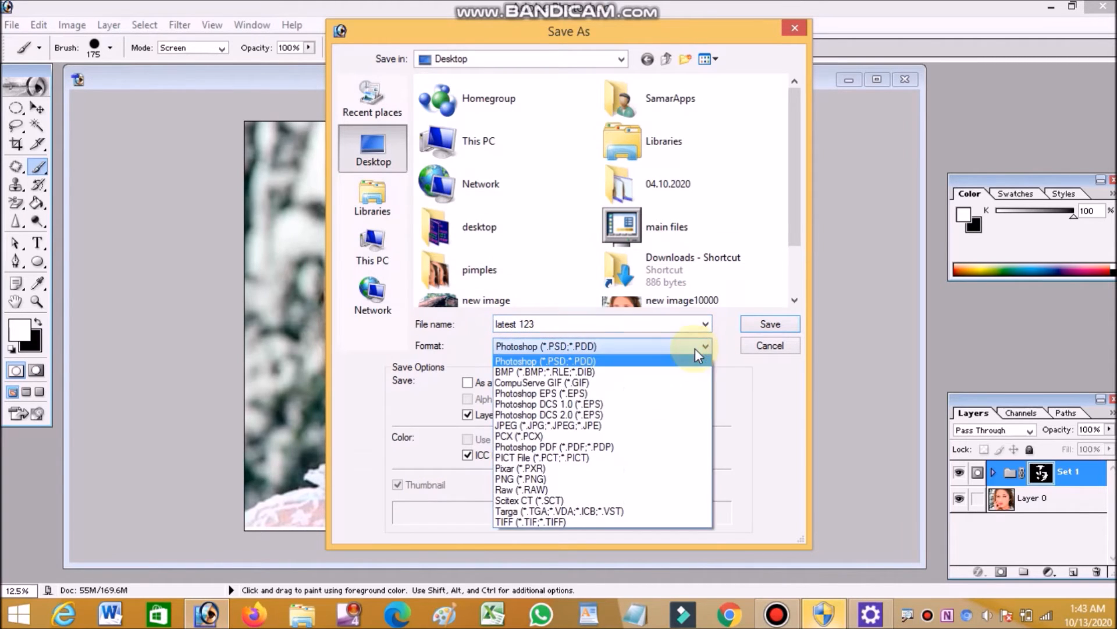
pyautogui.click(532, 425)
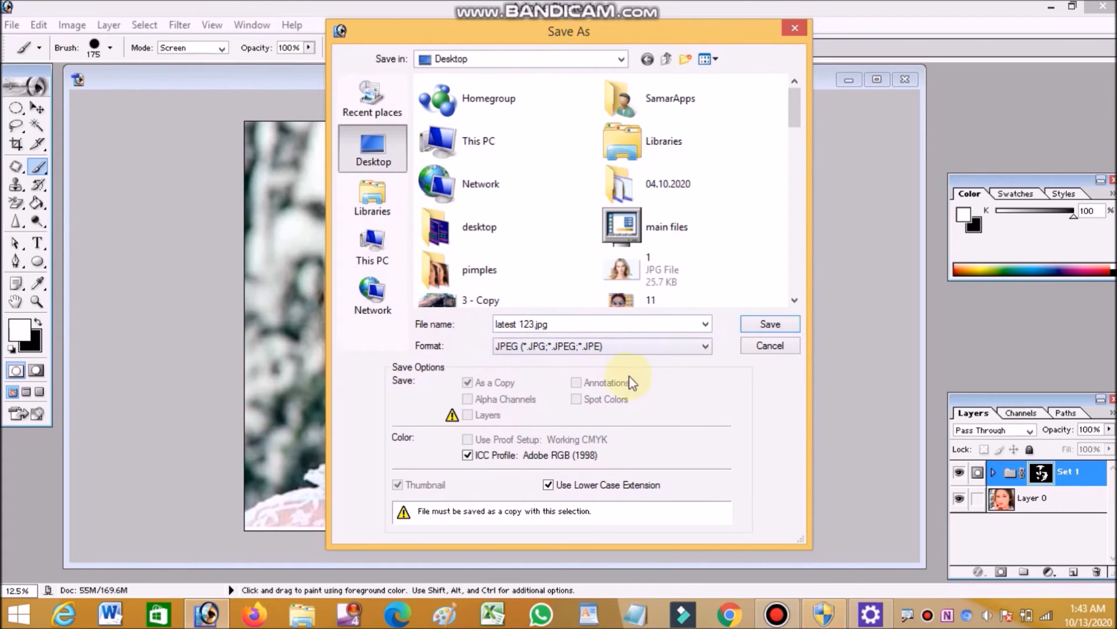
pyautogui.click(767, 325)
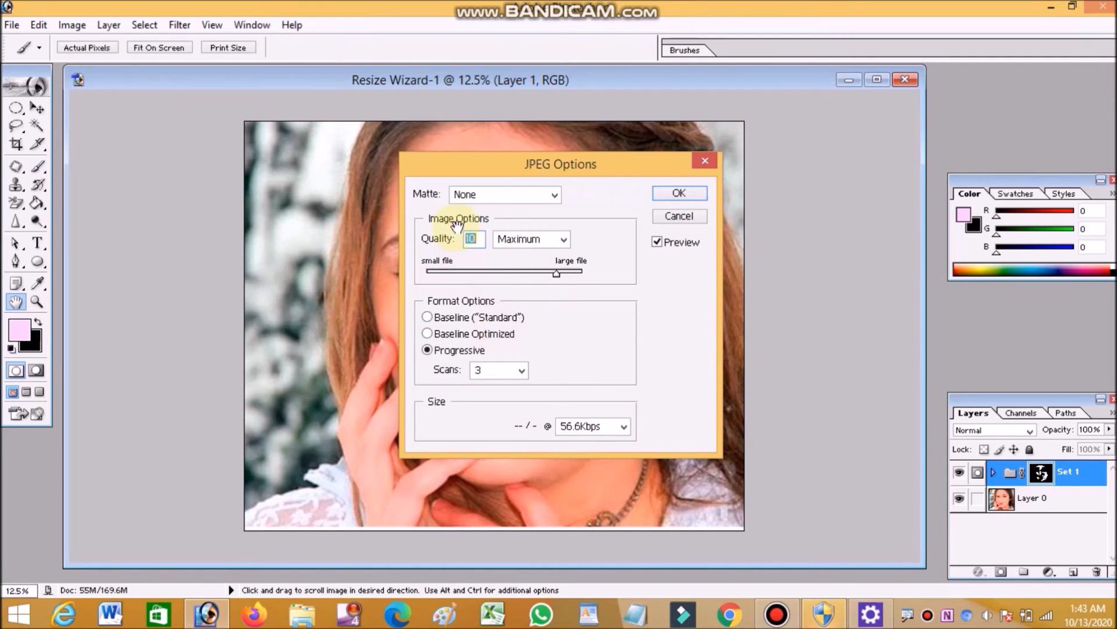
pyautogui.click(677, 193)
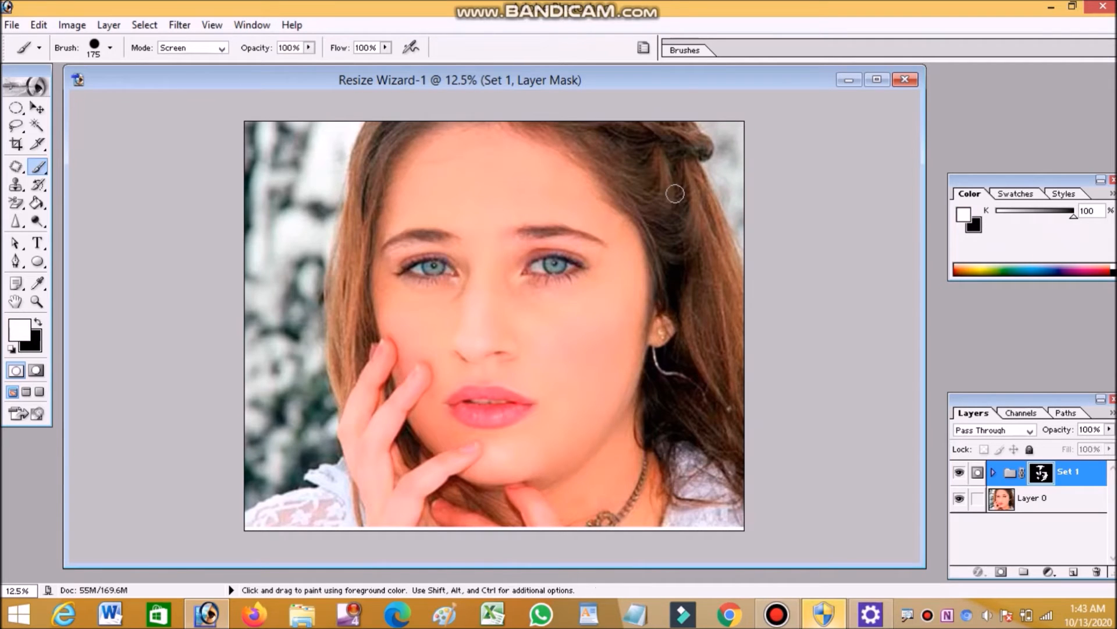
# Close Photoshop and discard the changes to both open documents.
pyautogui.click(1103, 9)
pyautogui.click(568, 241)
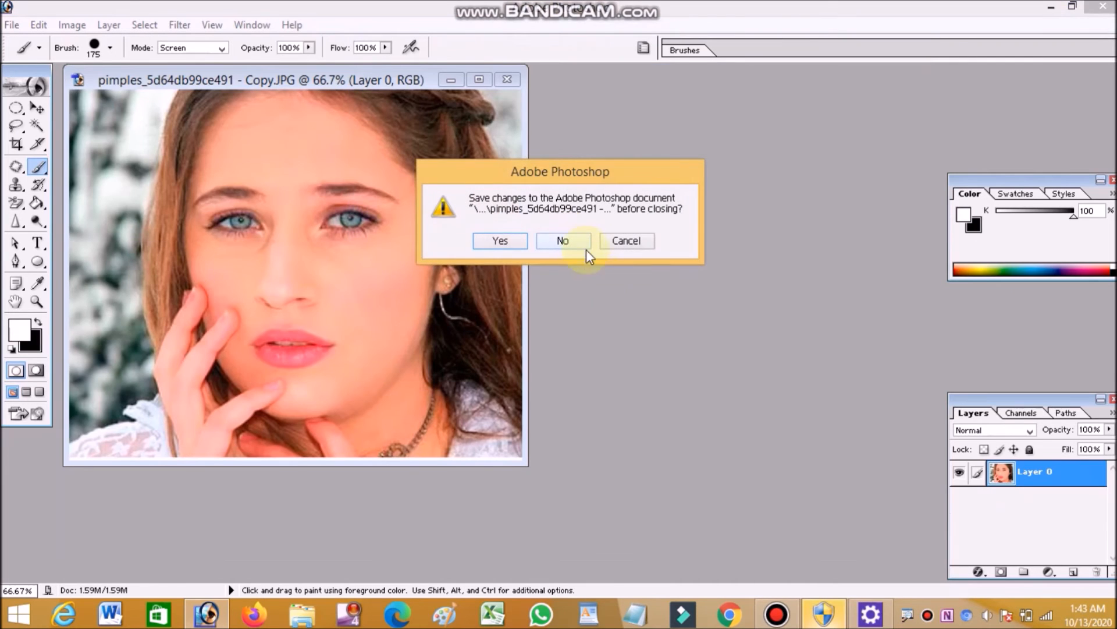
pyautogui.click(578, 244)
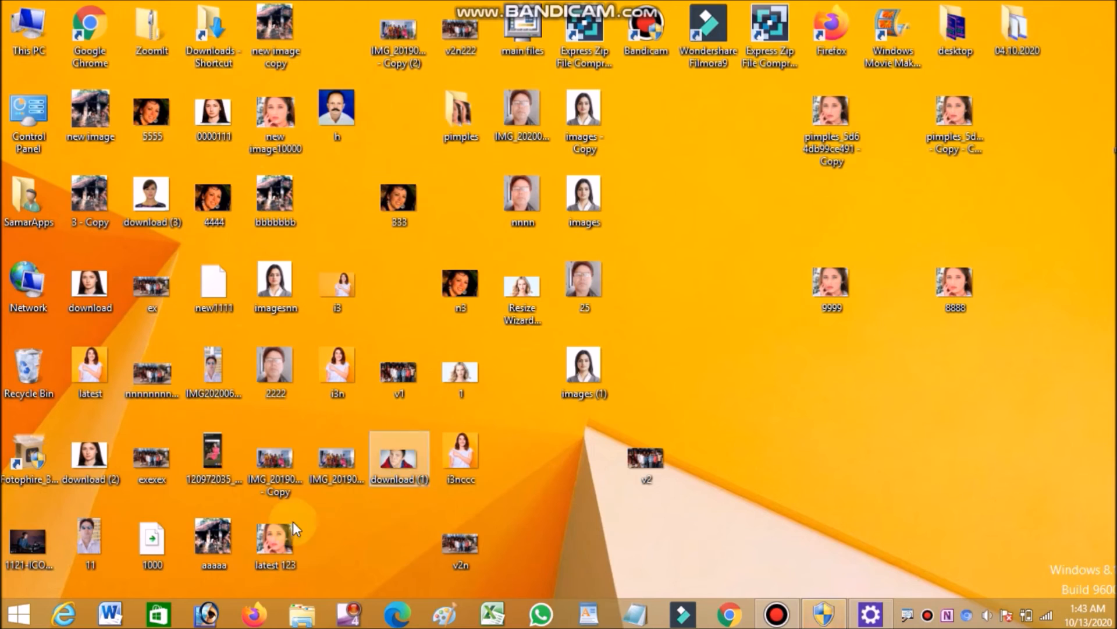
# Move the latest 123 image to the empty spot beside 9999 on the desktop and open its preview.
pyautogui.moveTo(271, 543); pyautogui.dragTo(727, 277)
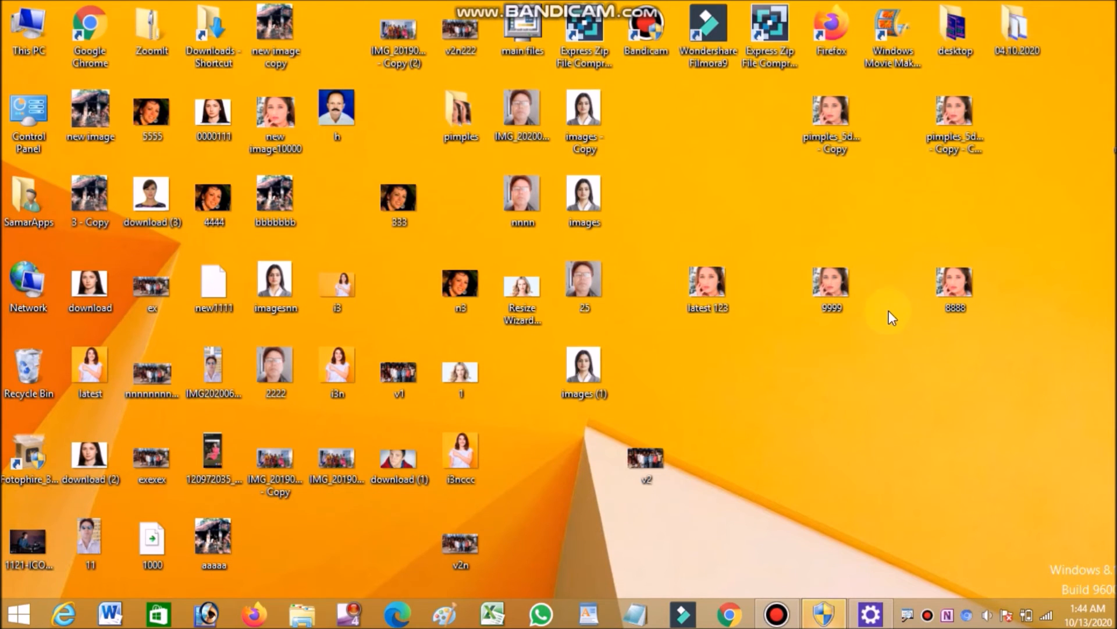
pyautogui.rightClick(704, 298)
pyautogui.click(753, 281)
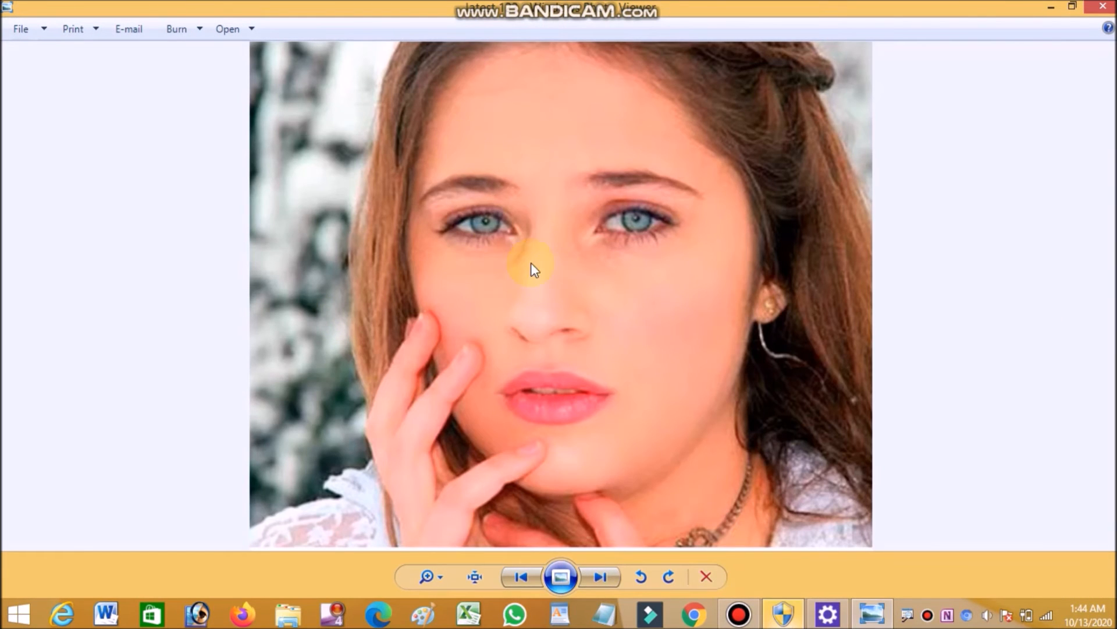
# Examine the retouched facial skin up close in the latest 123 preview, and close the viewer.
pyautogui.scroll(5, 561, 275)
pyautogui.scroll(-5, 563, 274)
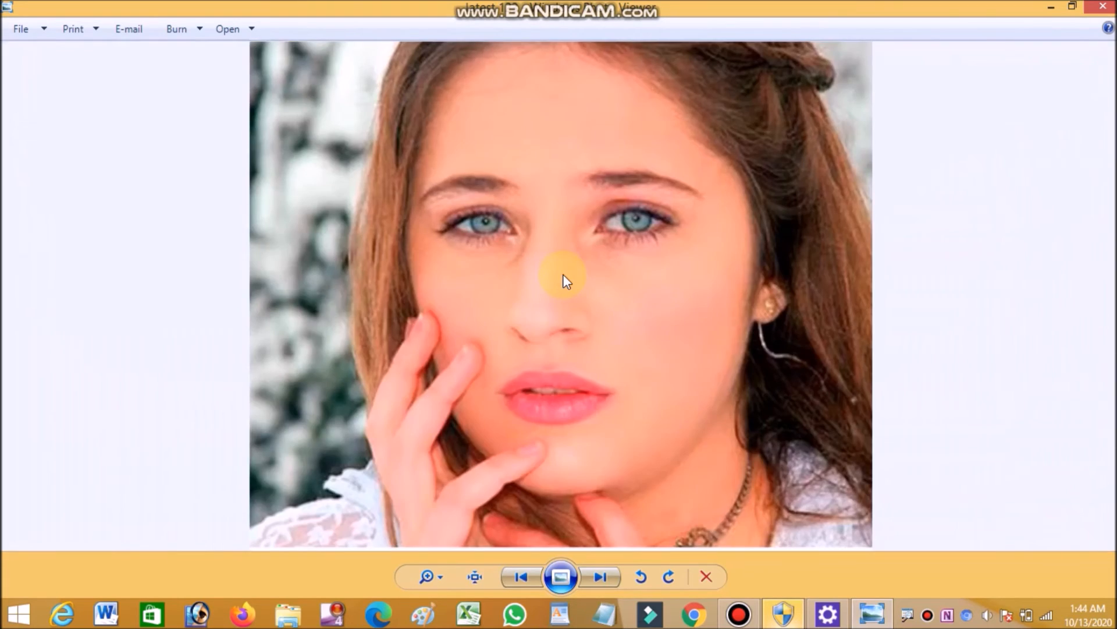
pyautogui.scroll(6, 562, 274)
pyautogui.scroll(-6, 562, 274)
pyautogui.scroll(5, 563, 275)
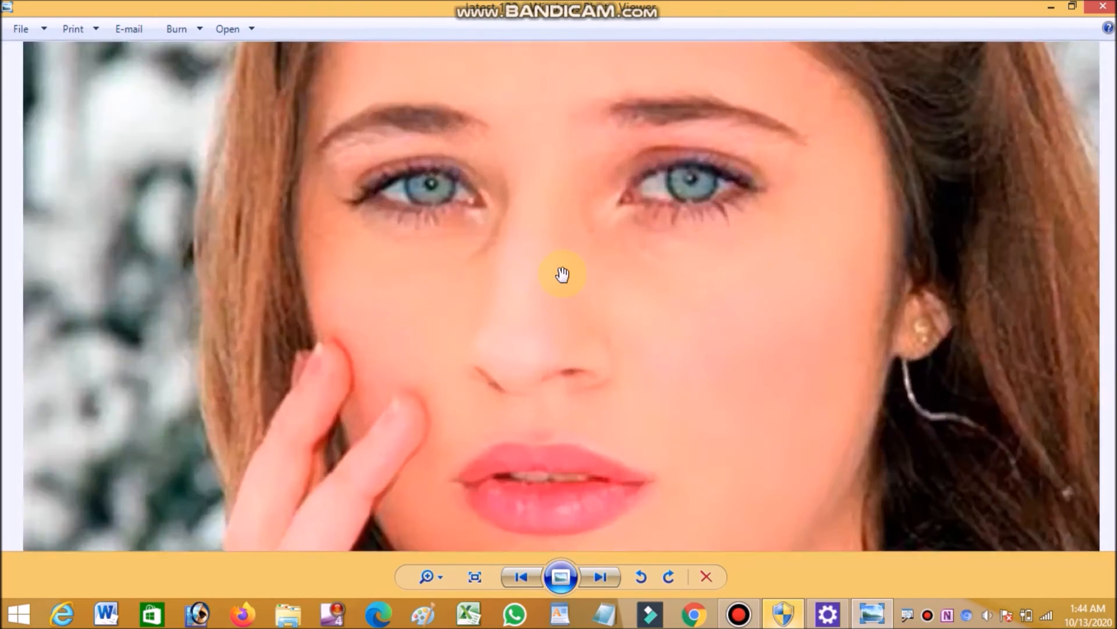
pyautogui.scroll(-5, 563, 275)
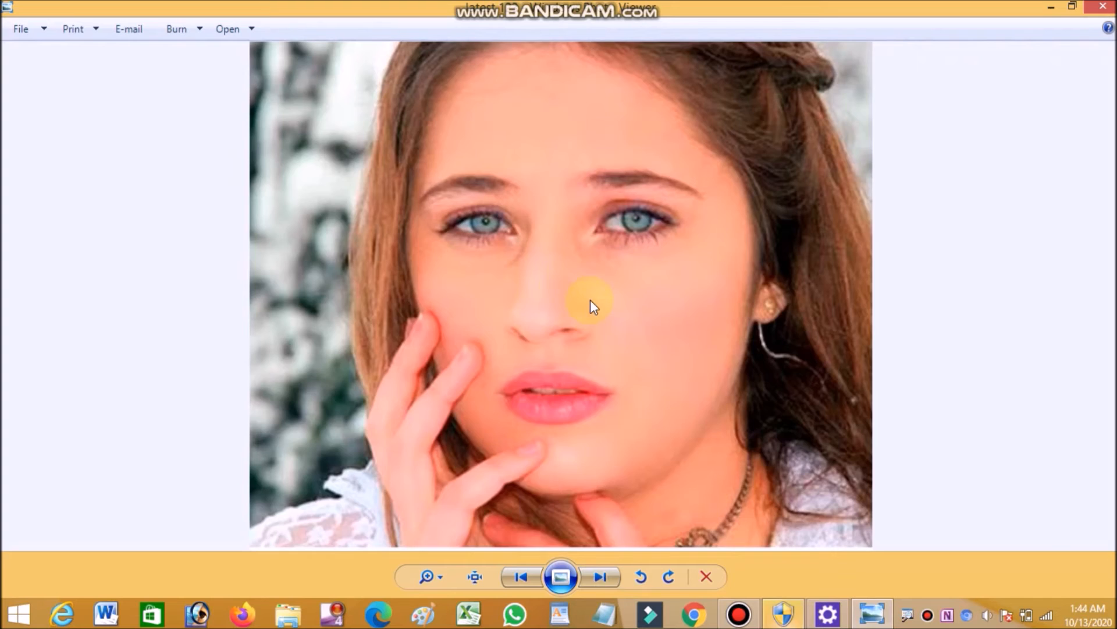
pyautogui.scroll(6, 587, 301)
pyautogui.moveTo(632, 172); pyautogui.dragTo(669, 603)
pyautogui.moveTo(892, 487); pyautogui.dragTo(895, 46)
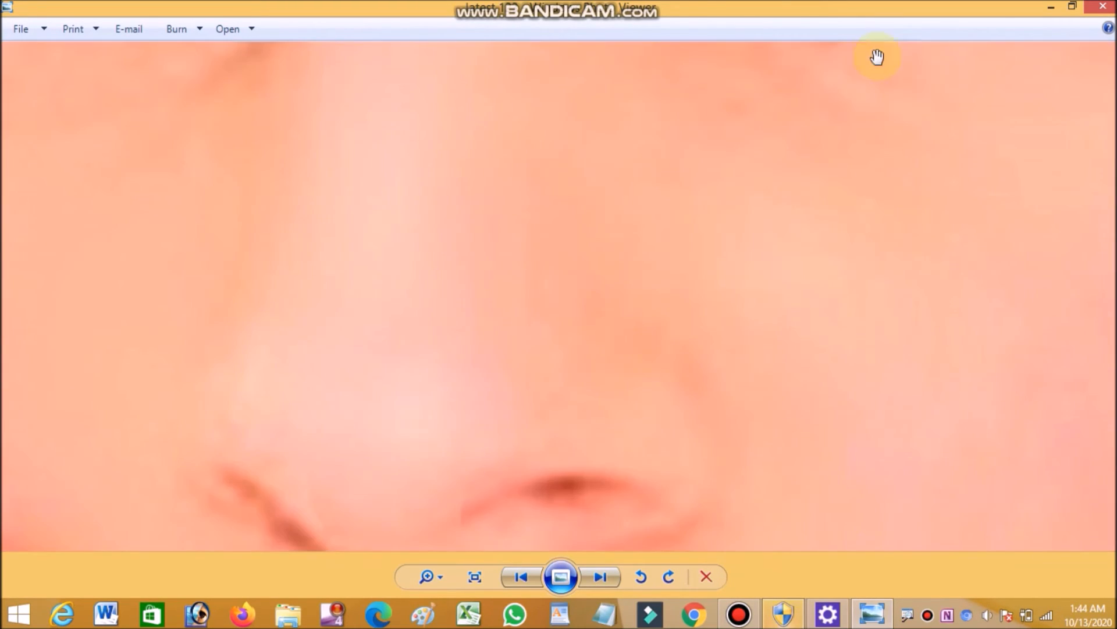
pyautogui.scroll(-6, 756, 98)
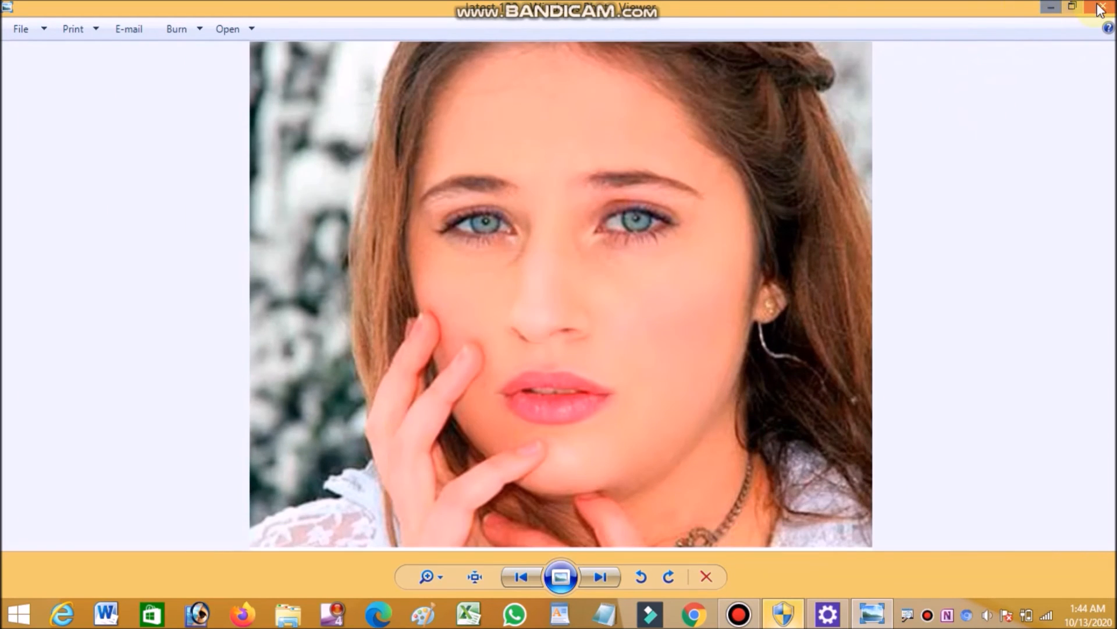
pyautogui.click(1099, 7)
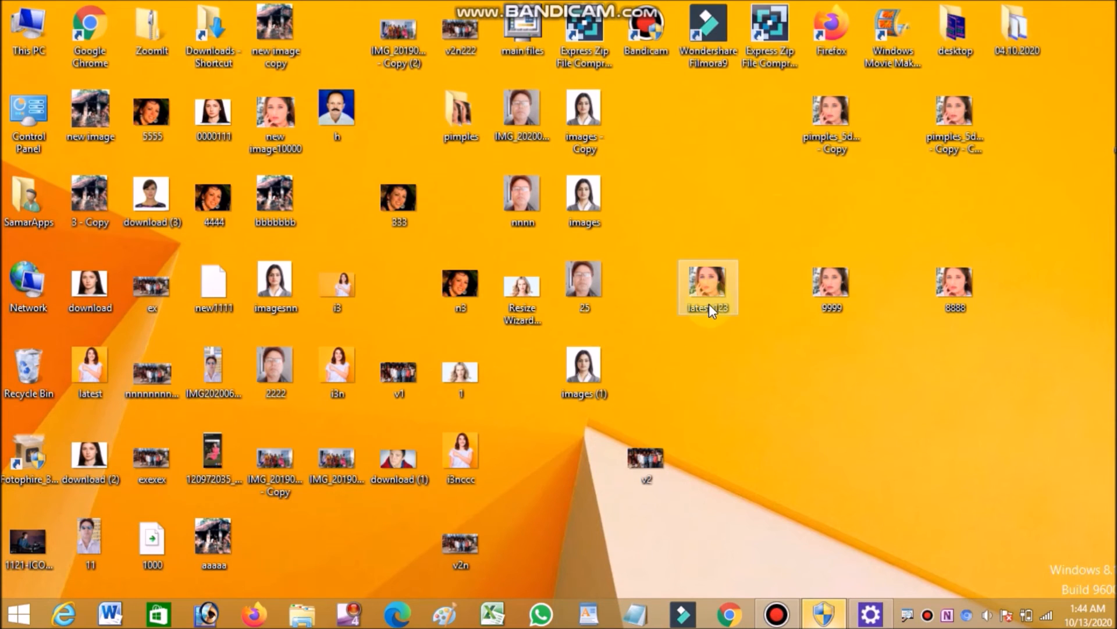
# Move latest 123 and pimples_5d64db99ce491 - Copy into the same empty desktop row below 9999.
pyautogui.moveTo(707, 299); pyautogui.dragTo(762, 422)
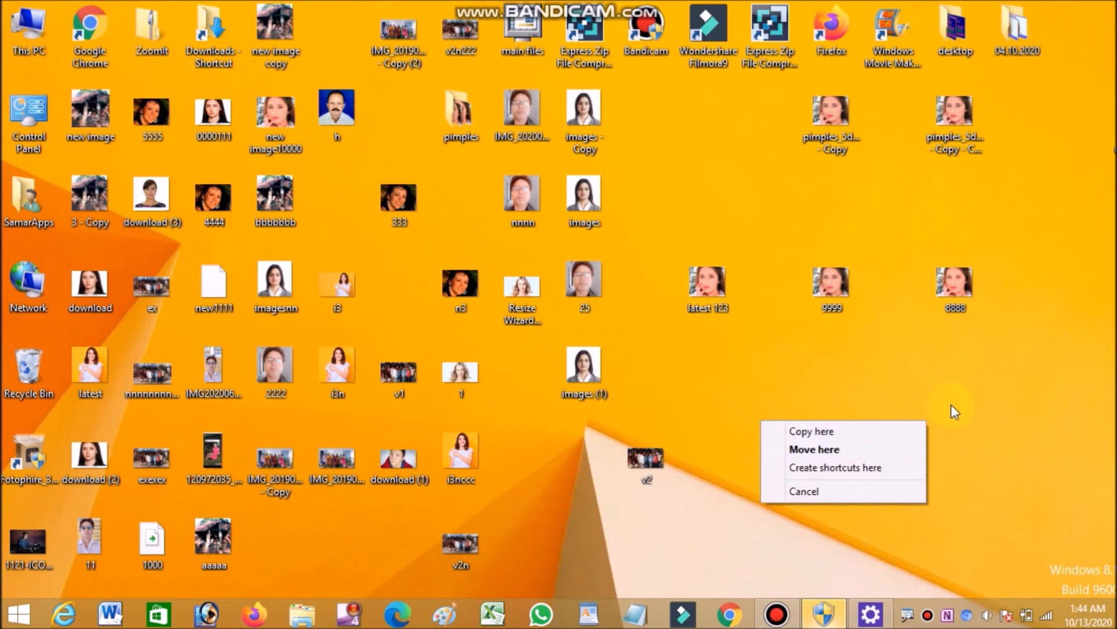
pyautogui.click(779, 382)
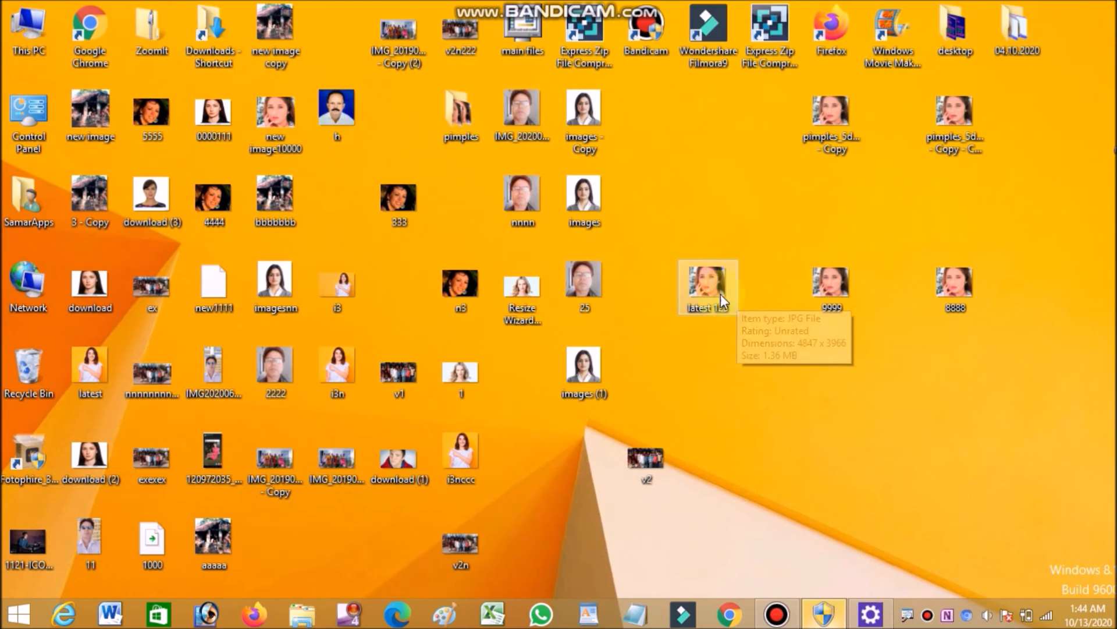
pyautogui.moveTo(720, 301); pyautogui.dragTo(792, 419)
pyautogui.moveTo(829, 128); pyautogui.dragTo(891, 386)
pyautogui.click(1012, 408)
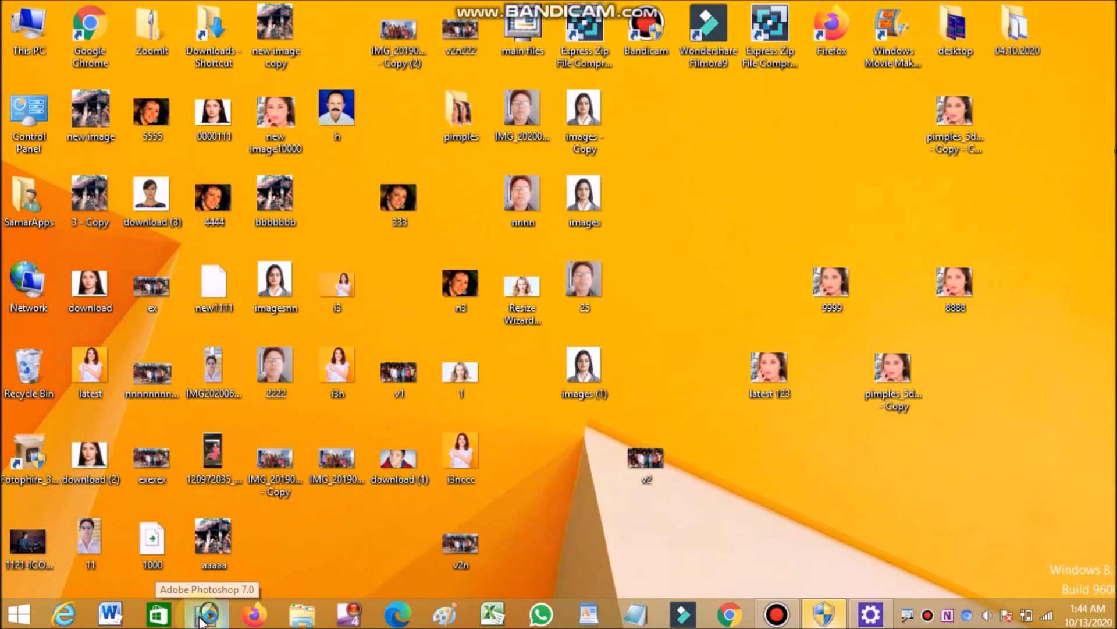
# Launch Adobe Photoshop 7.0 and open latest 123.jpg from the Desktop.
pyautogui.click(201, 618)
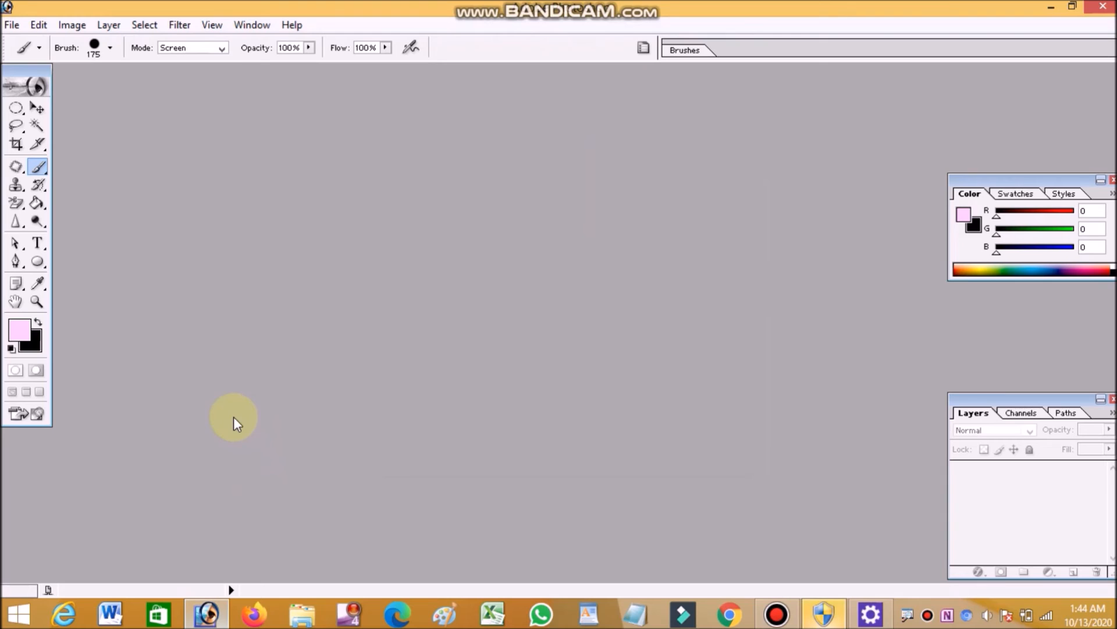
pyautogui.click(8, 26)
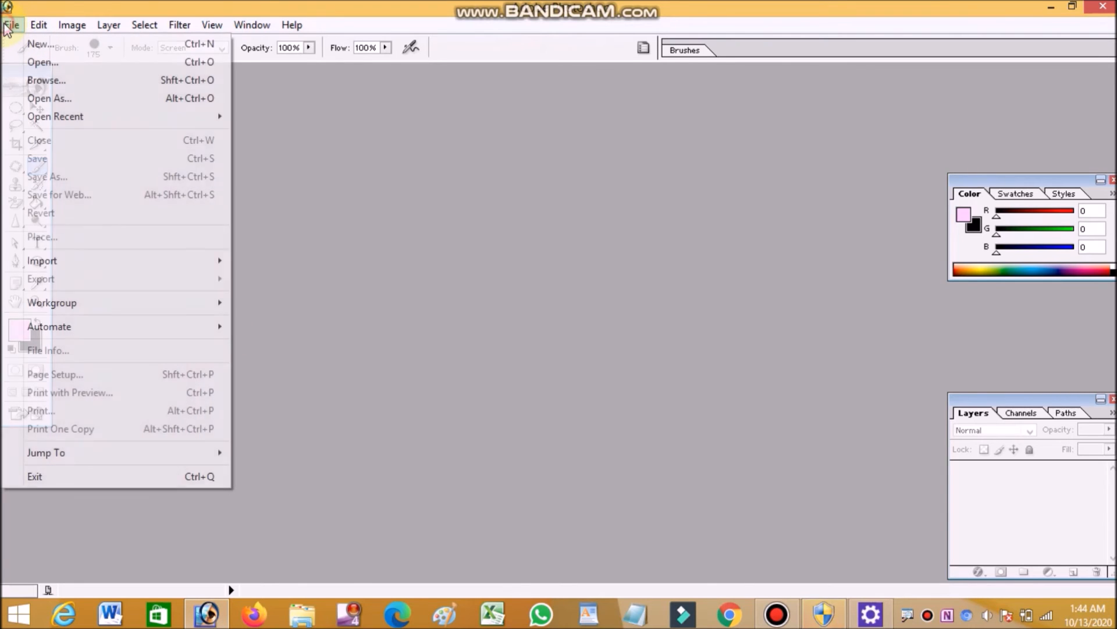
pyautogui.click(61, 64)
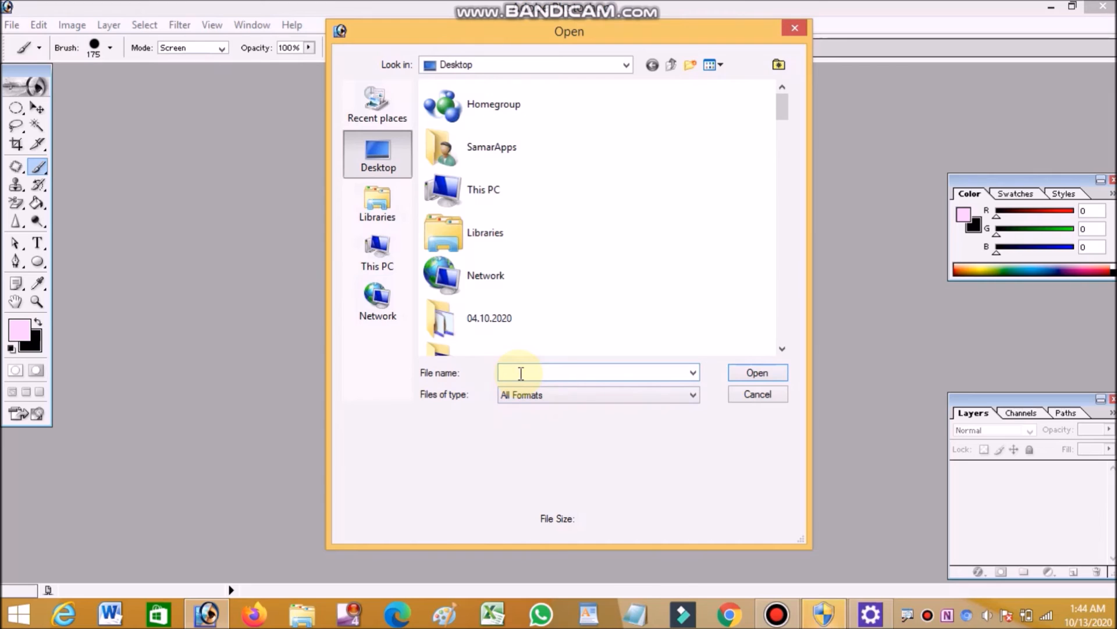
pyautogui.write('lat')
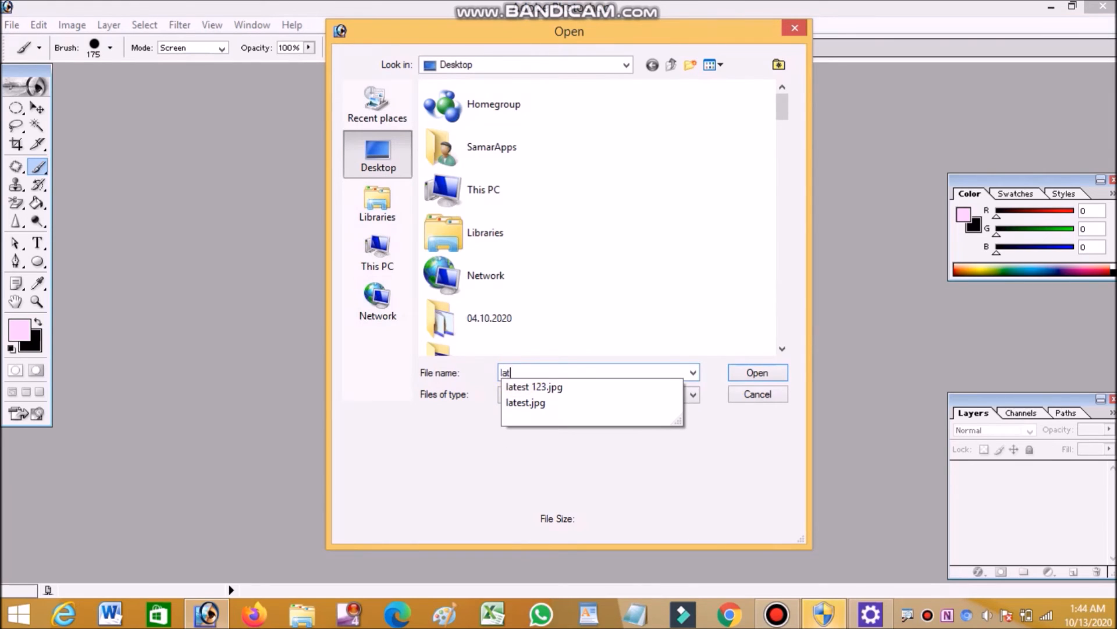
pyautogui.click(530, 387)
pyautogui.click(750, 371)
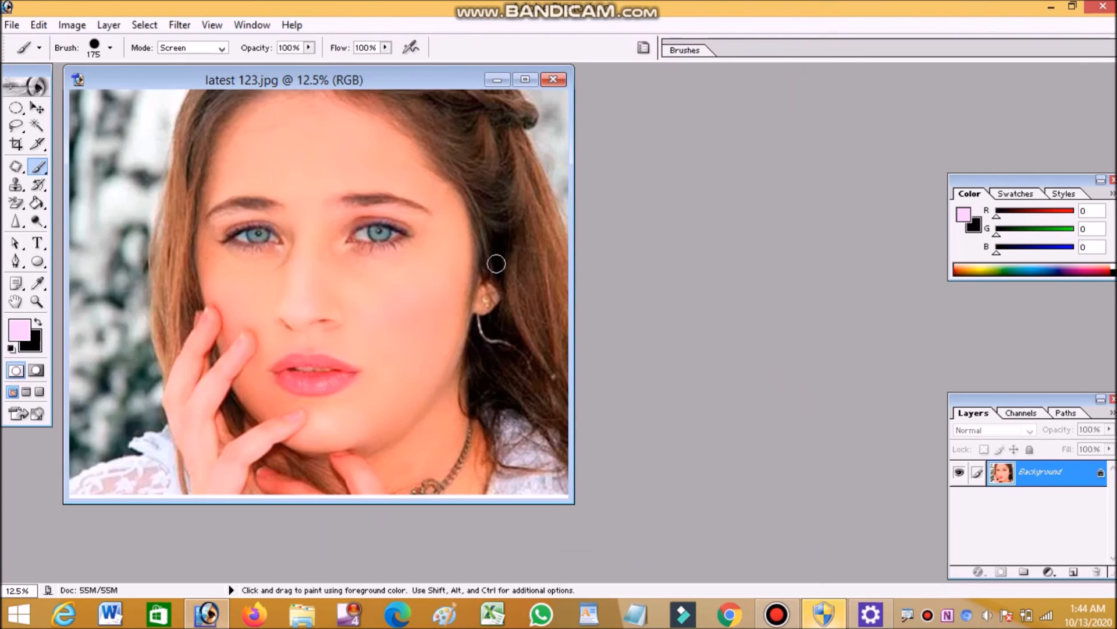
# Open pimples_5d64db99ce491 - Copy - Copy.JPG from the Desktop, accepting the missing profile choice, and select the Move tool.
pyautogui.click(11, 25)
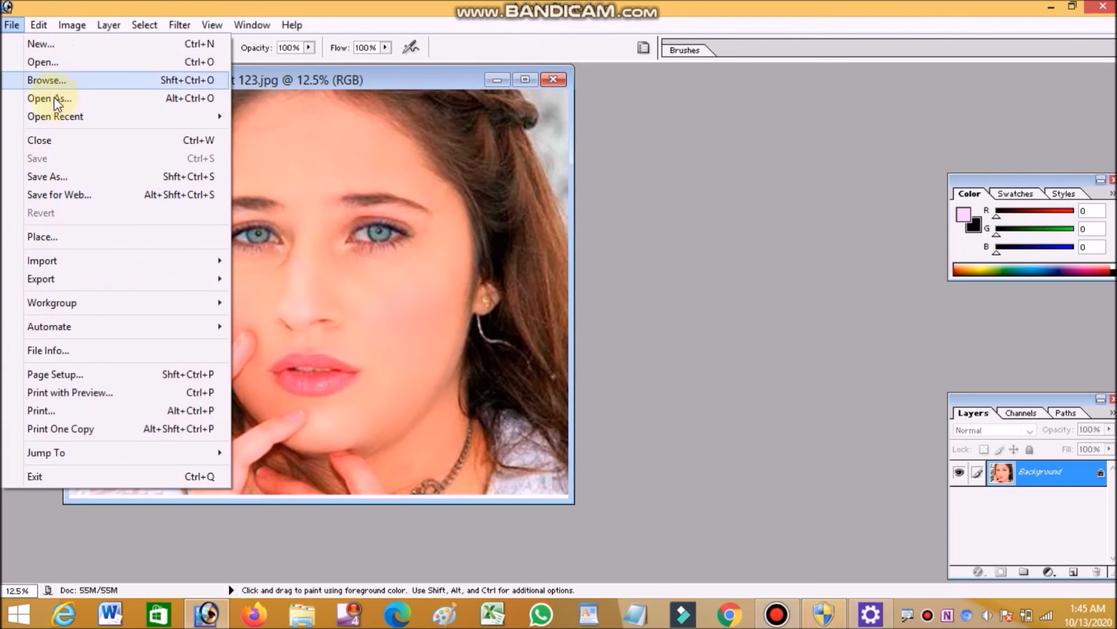
pyautogui.click(38, 25)
pyautogui.moveTo(10, 25)
pyautogui.click(42, 63)
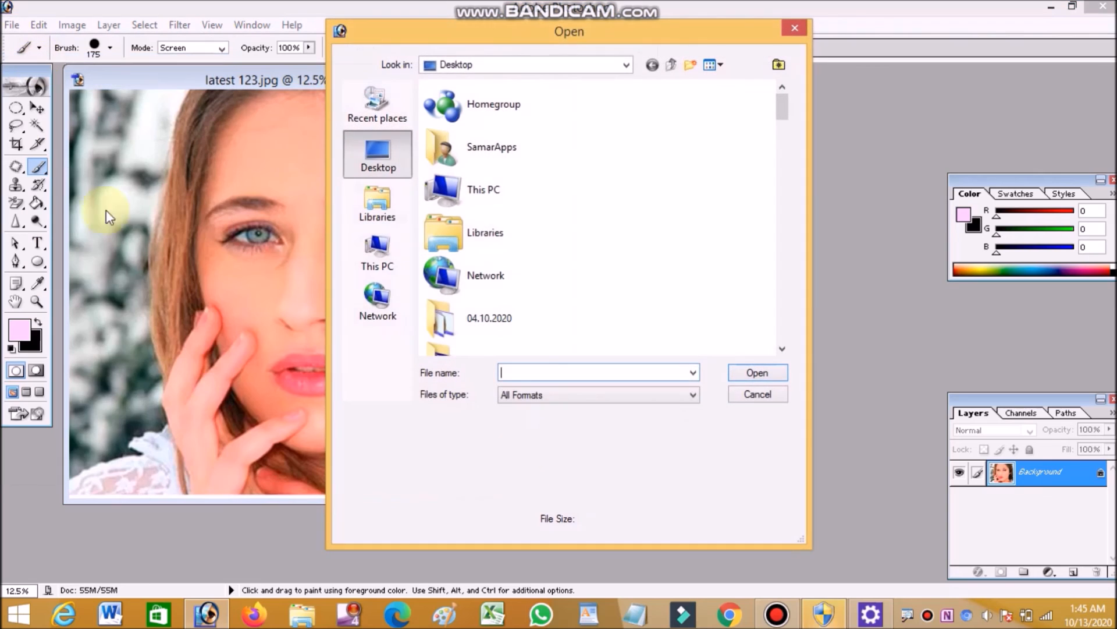
pyautogui.moveTo(782, 108); pyautogui.dragTo(795, 315)
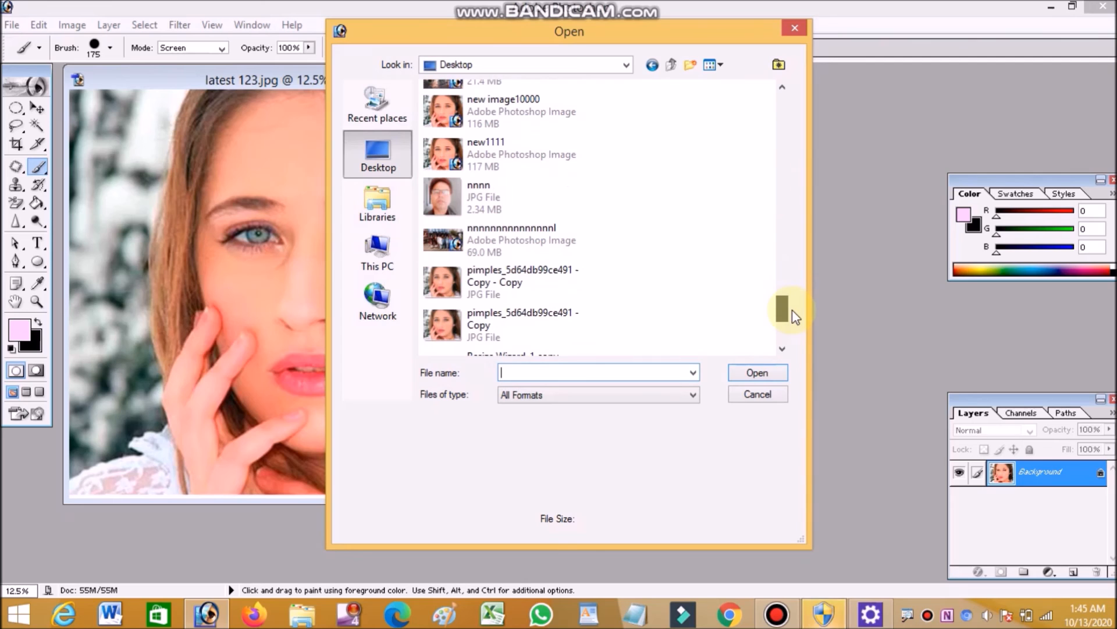
pyautogui.click(511, 282)
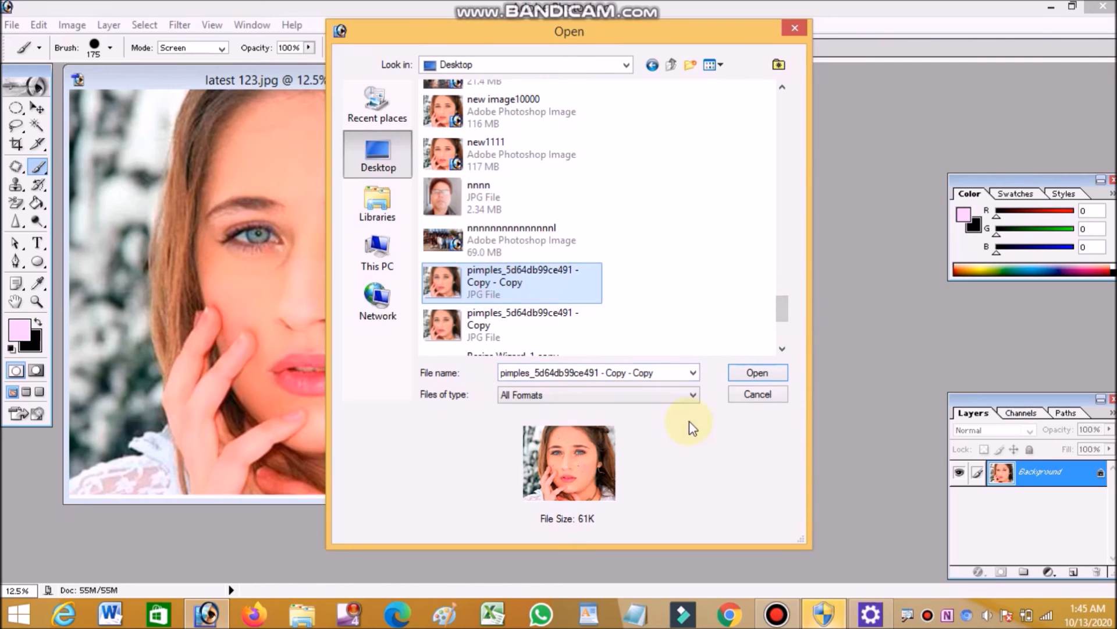
pyautogui.click(748, 376)
pyautogui.click(658, 396)
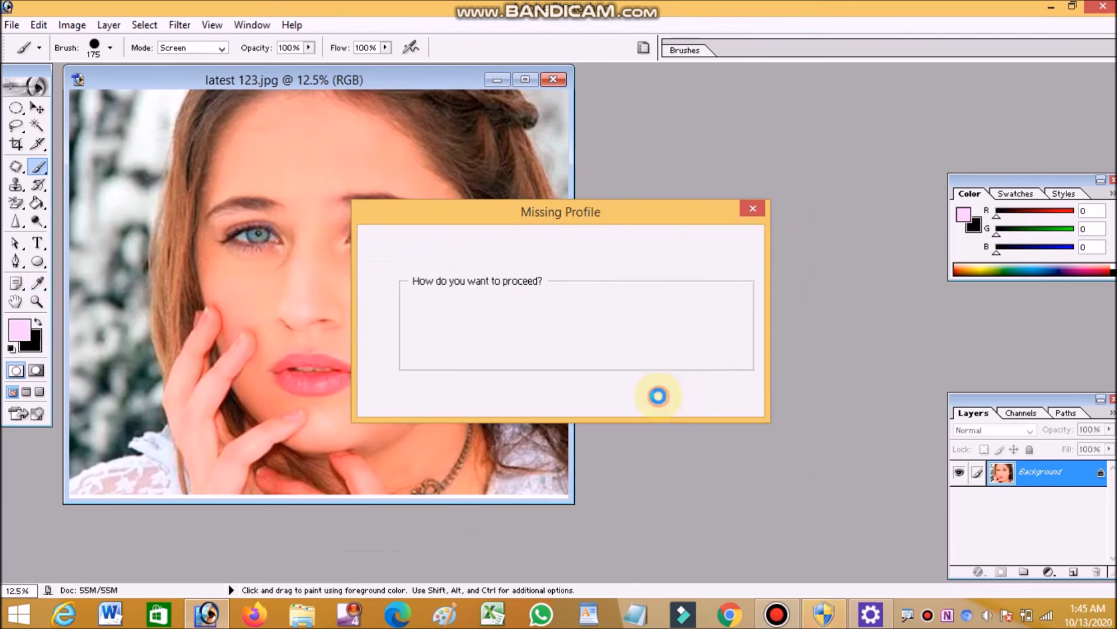
pyautogui.click(38, 111)
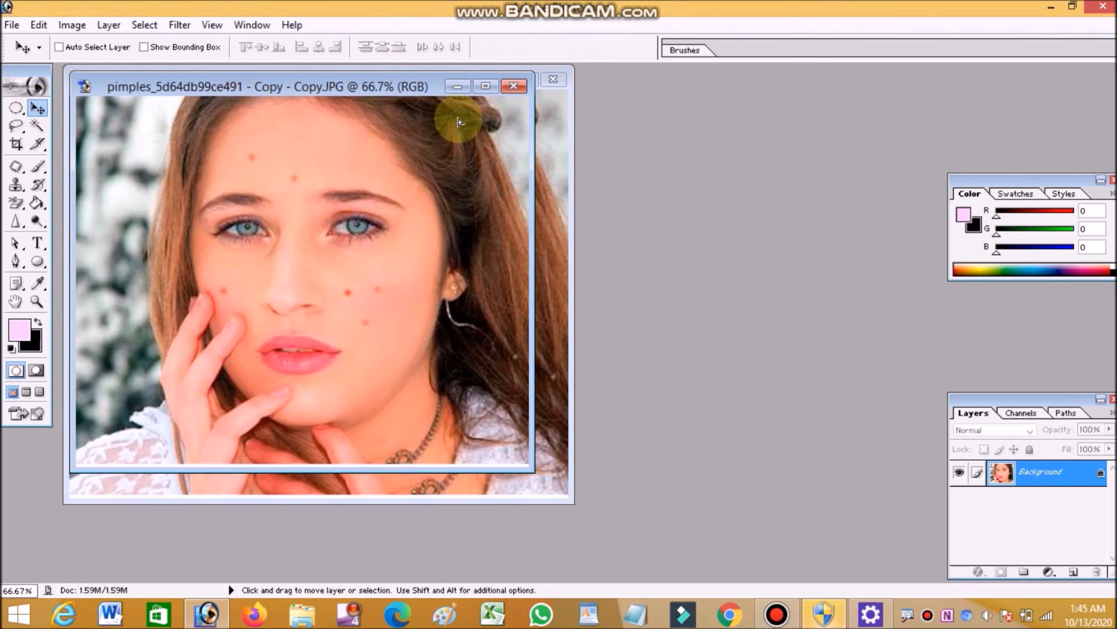
# Convert the locked Background of pimples_5d64db99ce491 - Copy - Copy.JPG into a regular layer, accepting the default settings.
pyautogui.moveTo(460, 122); pyautogui.dragTo(436, 101)
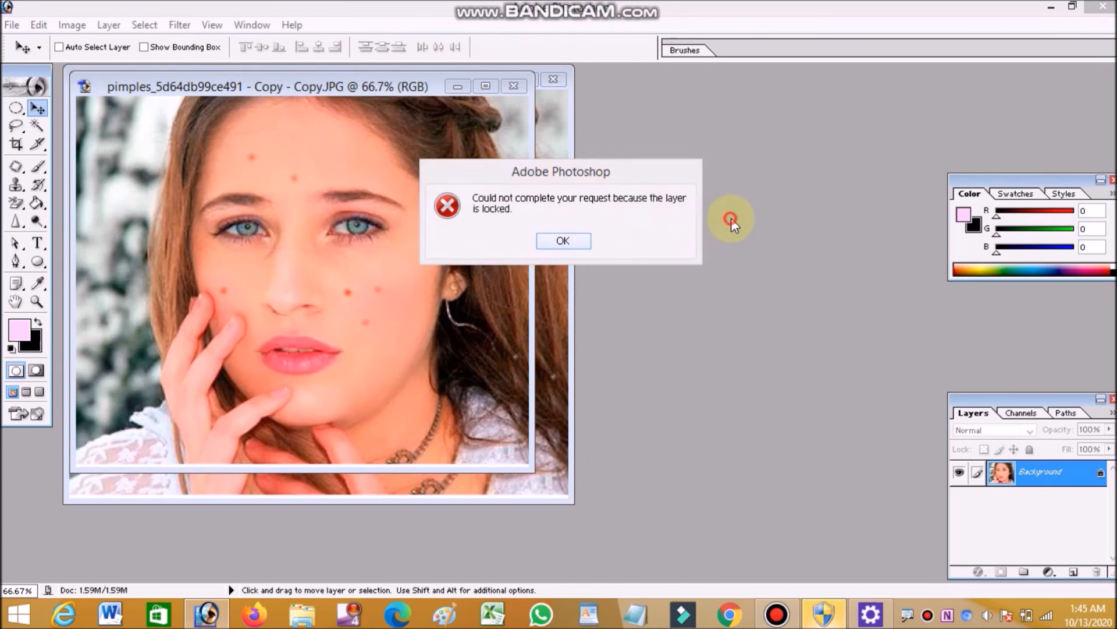
pyautogui.click(563, 240)
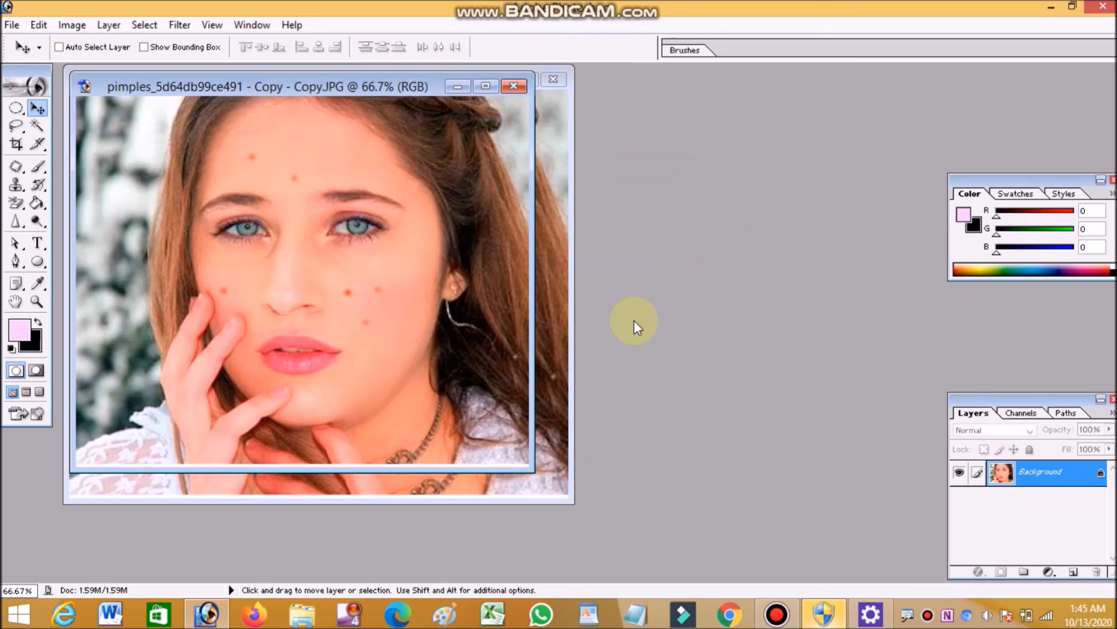
pyautogui.doubleClick(1050, 473)
pyautogui.click(678, 280)
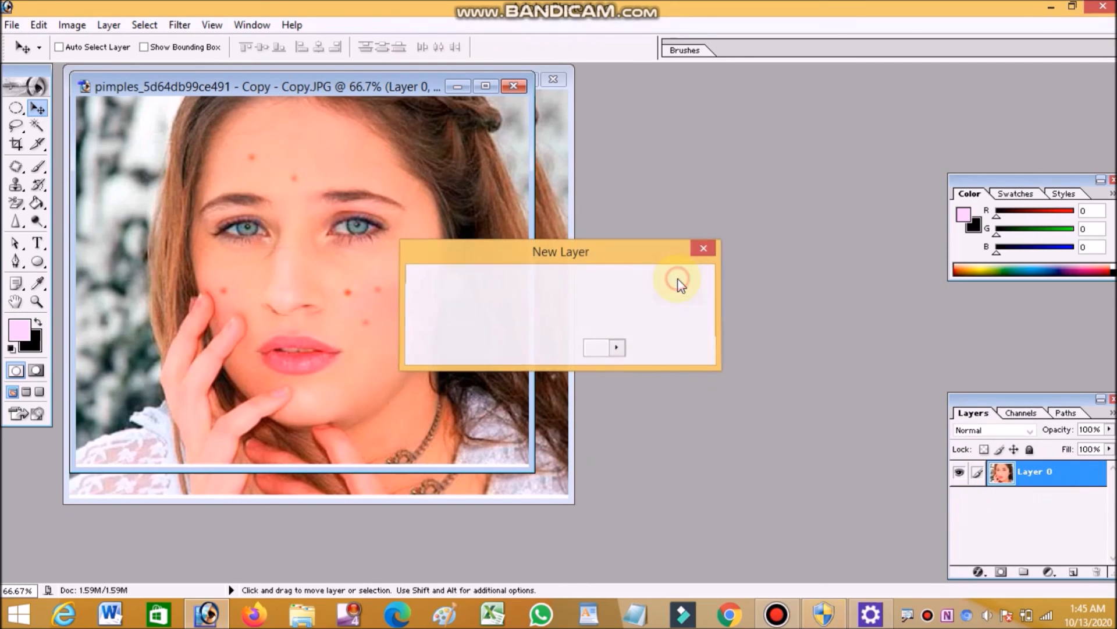
# Place the original pimples image window beside latest 123.jpg without overlap, and close the Color and Layers palettes covering it.
pyautogui.moveTo(399, 81); pyautogui.dragTo(687, 87)
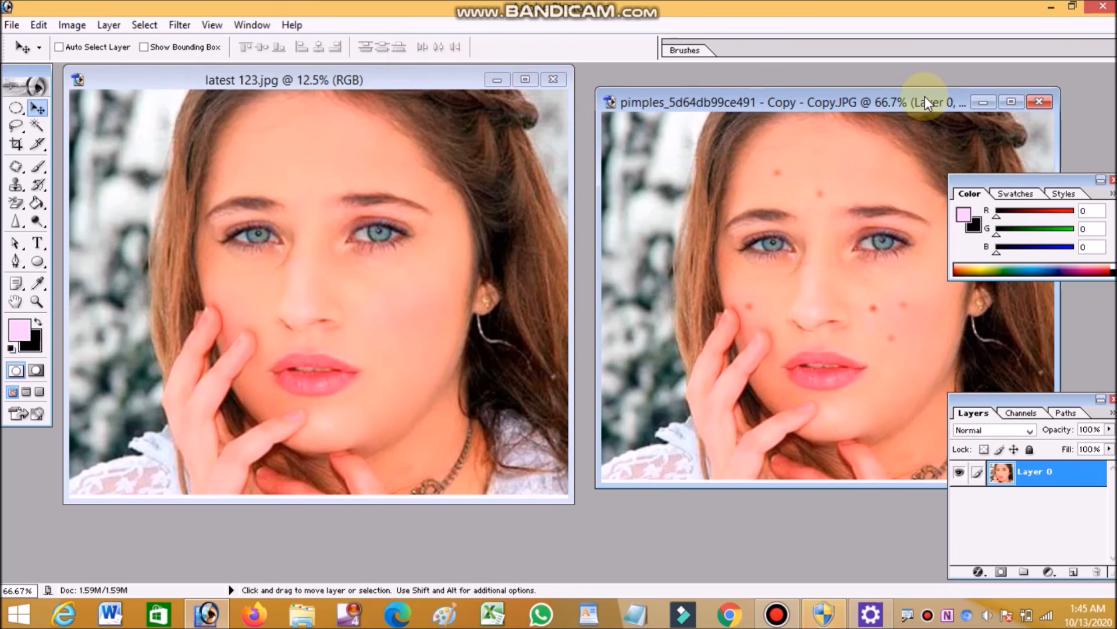
pyautogui.click(1111, 178)
pyautogui.click(1112, 398)
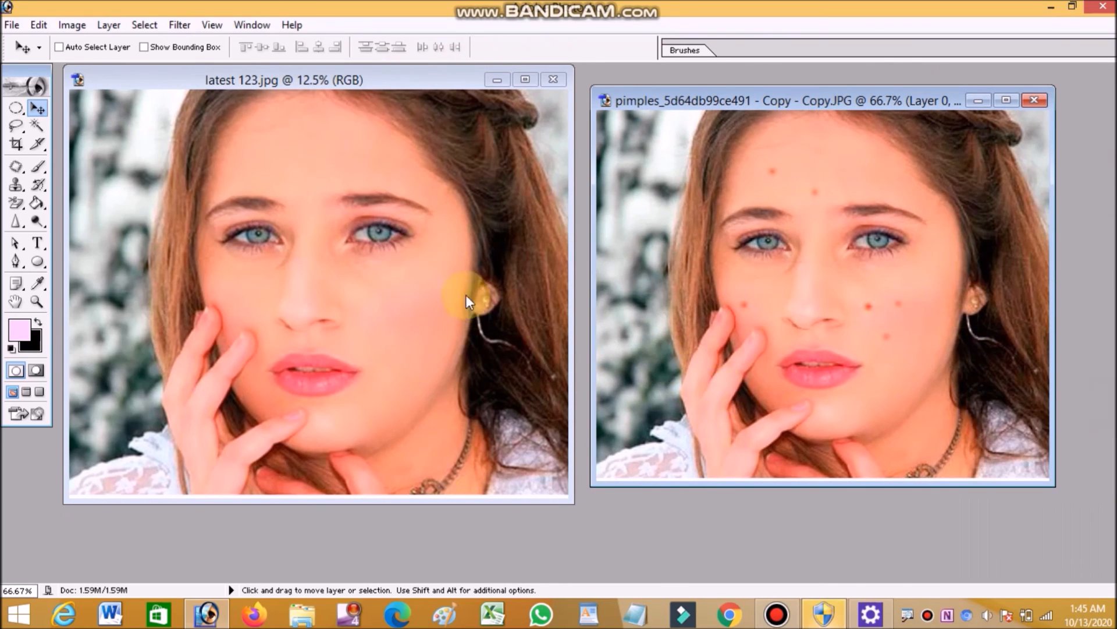
# Shift the latest 123.jpg and original pimples image windows slightly lower, keeping them side by side for comparison.
pyautogui.click(387, 80)
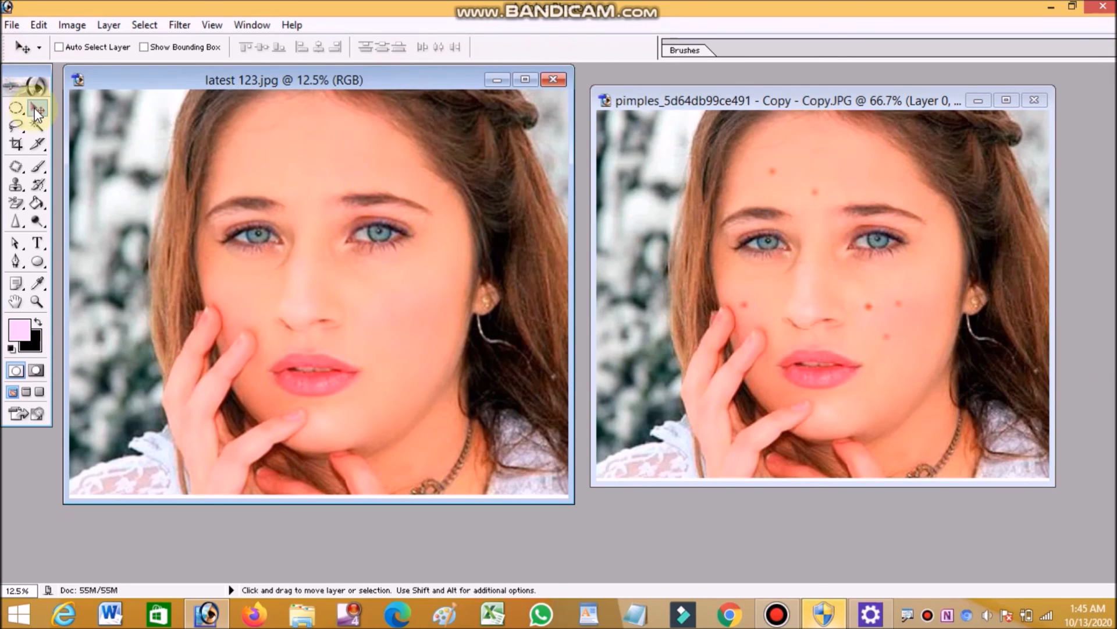
pyautogui.moveTo(408, 87); pyautogui.dragTo(408, 113)
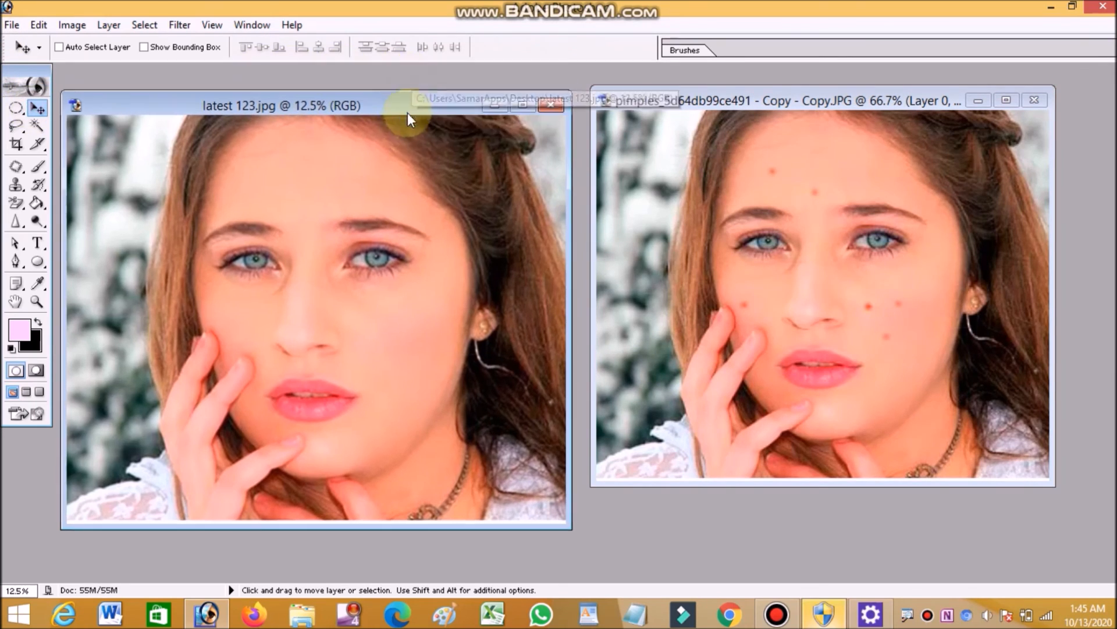
pyautogui.click(809, 104)
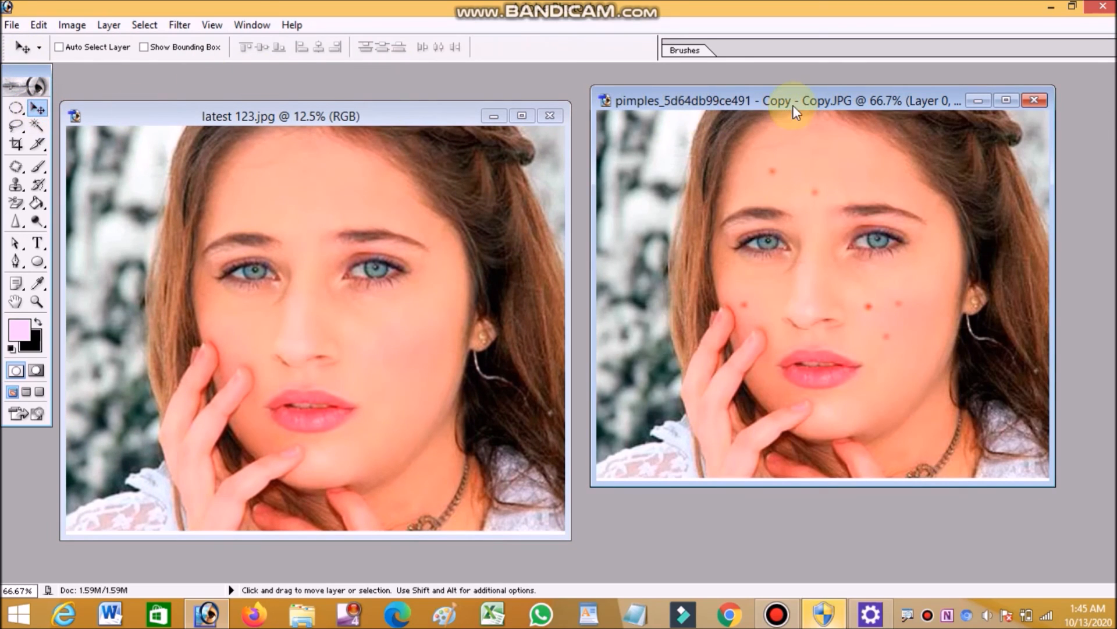
pyautogui.moveTo(796, 102); pyautogui.dragTo(796, 136)
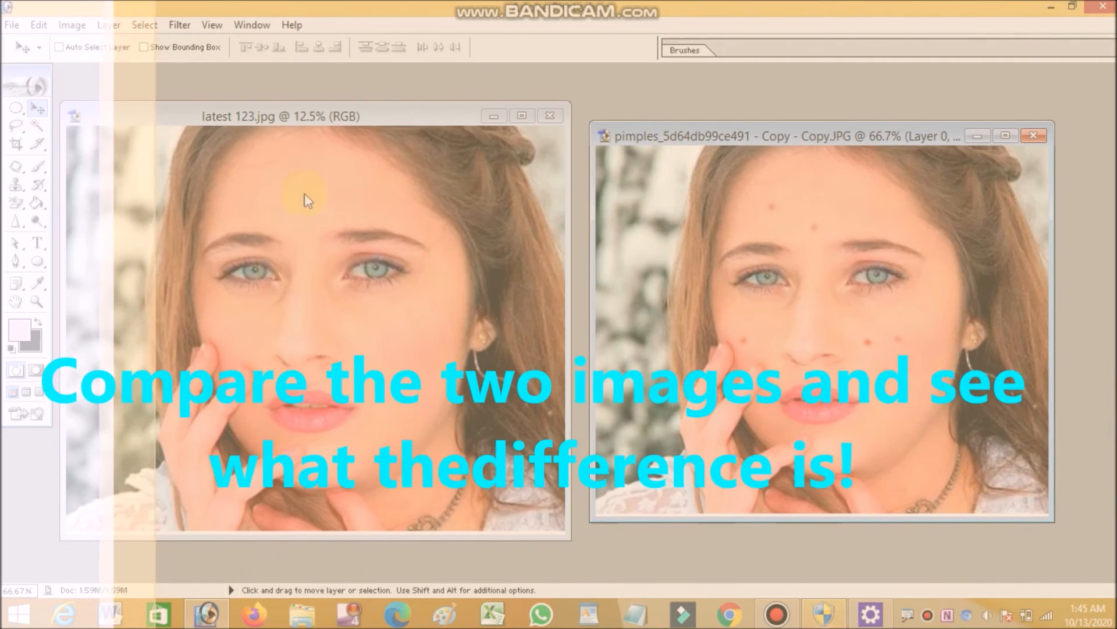